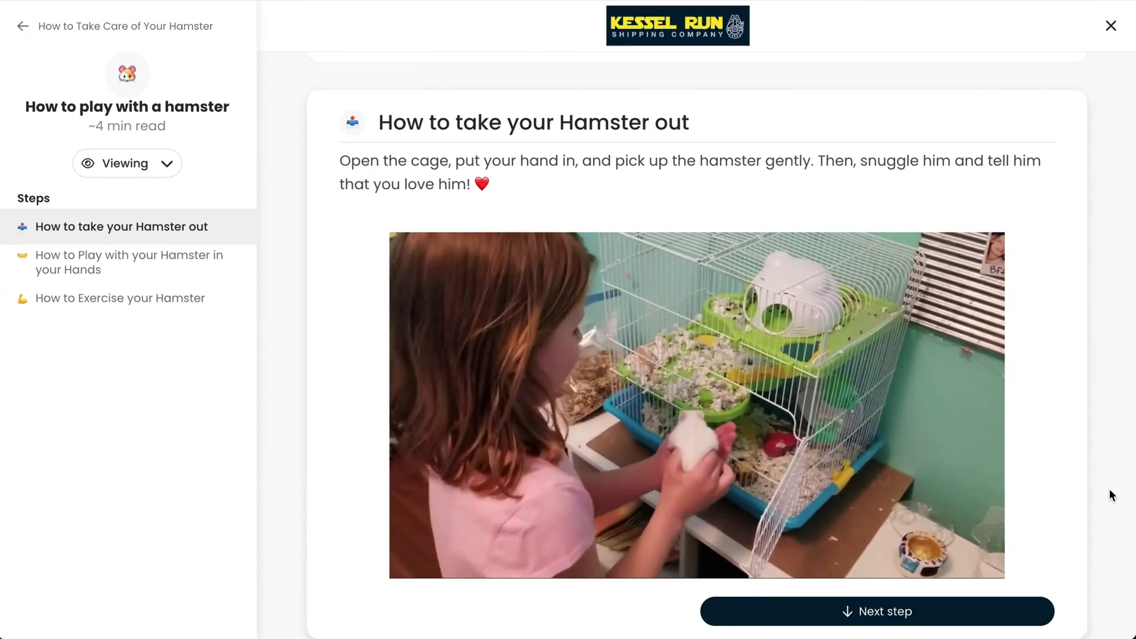
# Step: Scroll through the Content library's list of subjects
pyautogui.scroll(-3, 1108, 488)
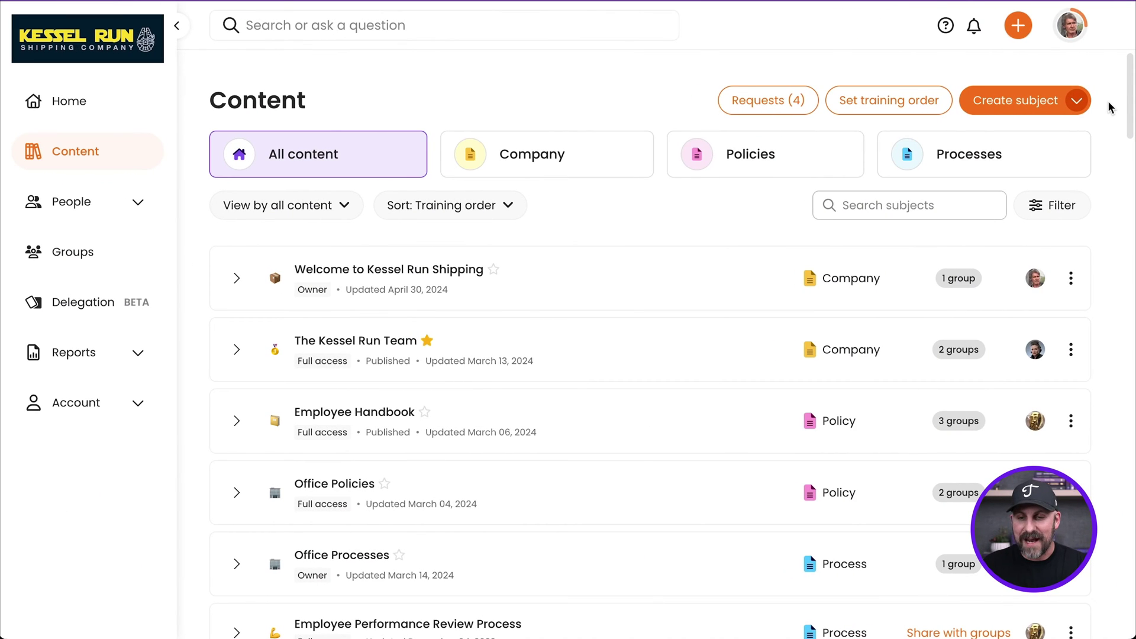
# Step: Create a new Processes-type subject named Company Communication
pyautogui.click(1018, 104)
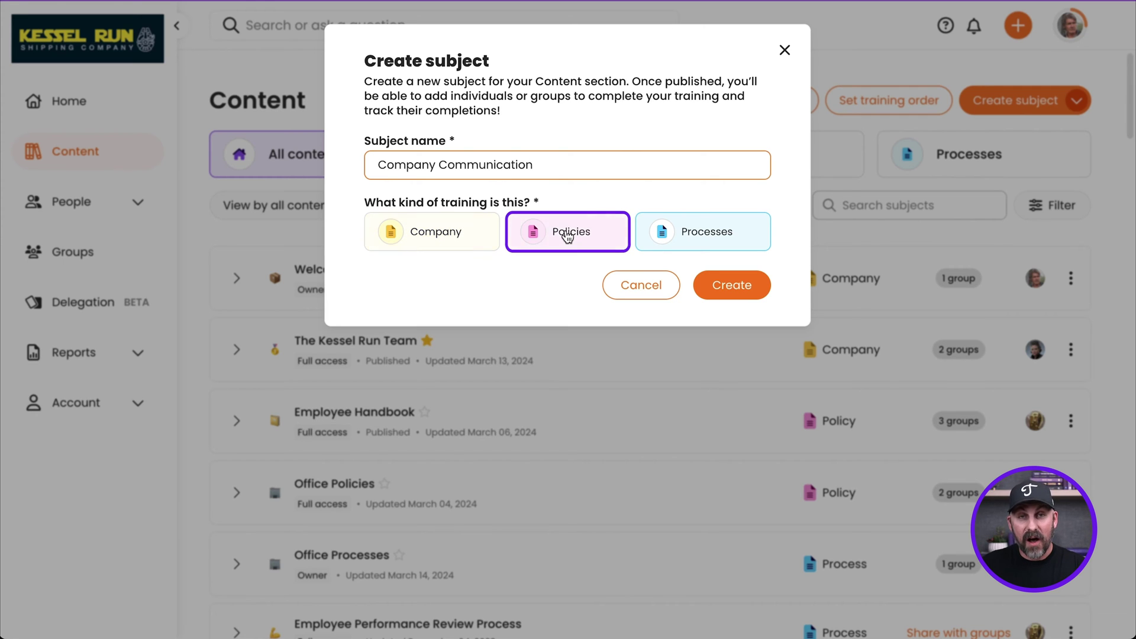
pyautogui.click(709, 239)
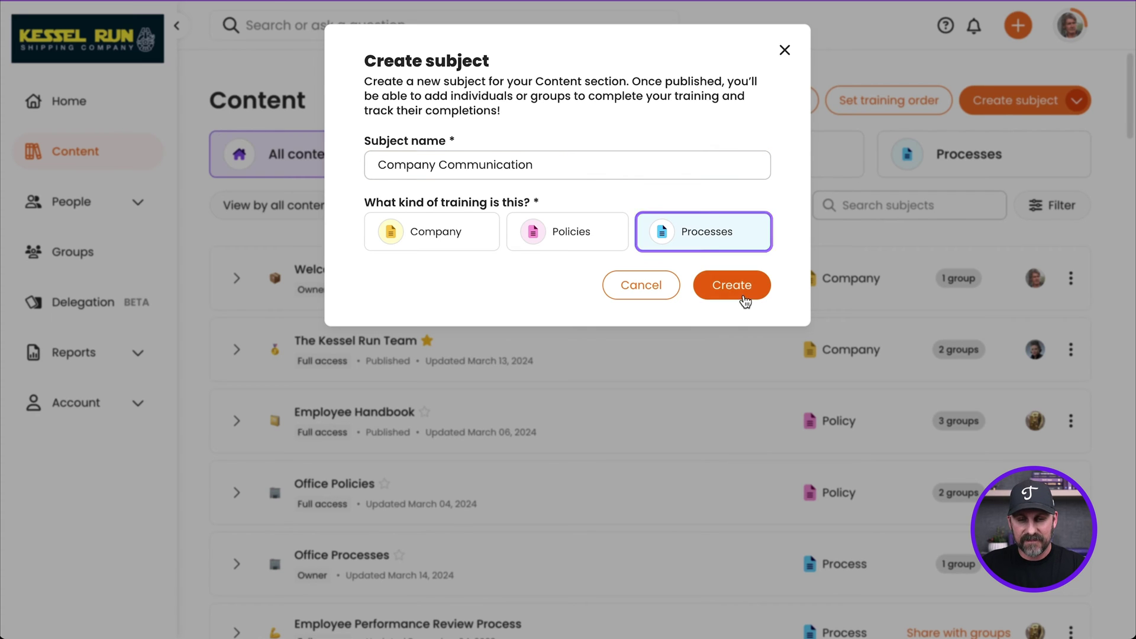
pyautogui.click(742, 288)
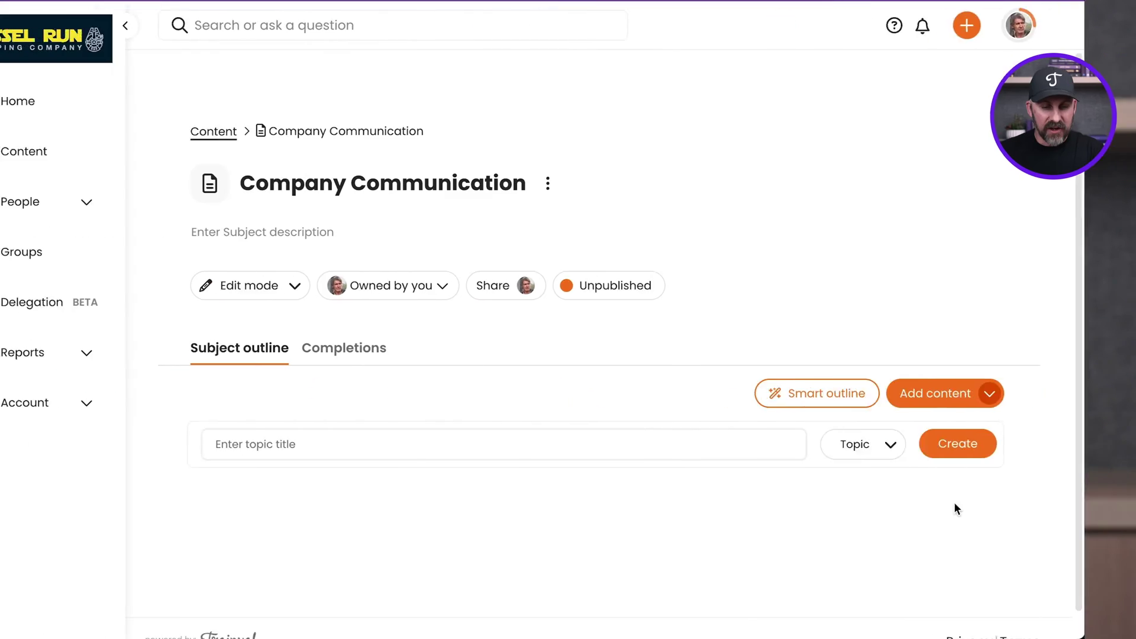
# Step: Add an Overview topic to the subject outline
pyautogui.click(293, 446)
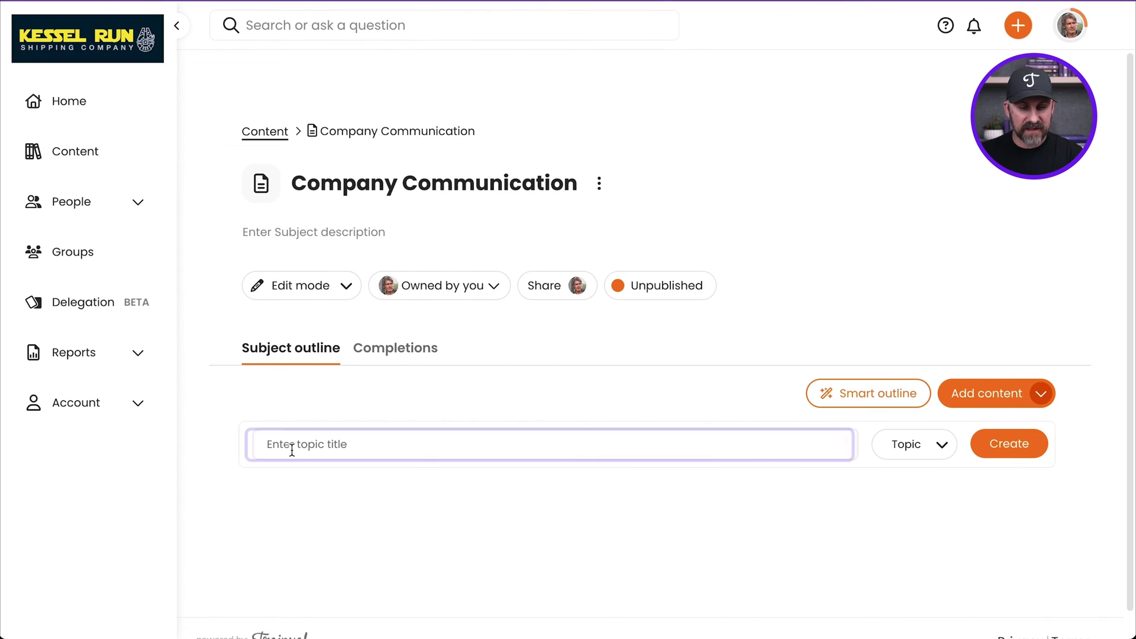
pyautogui.click(336, 456)
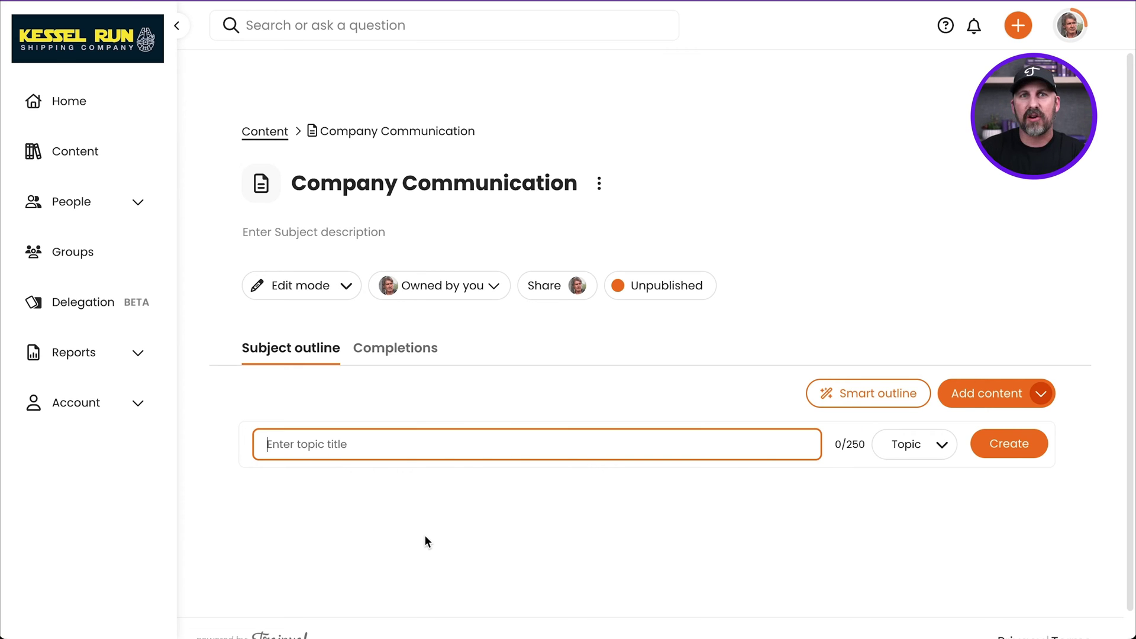
pyautogui.write('Overview')
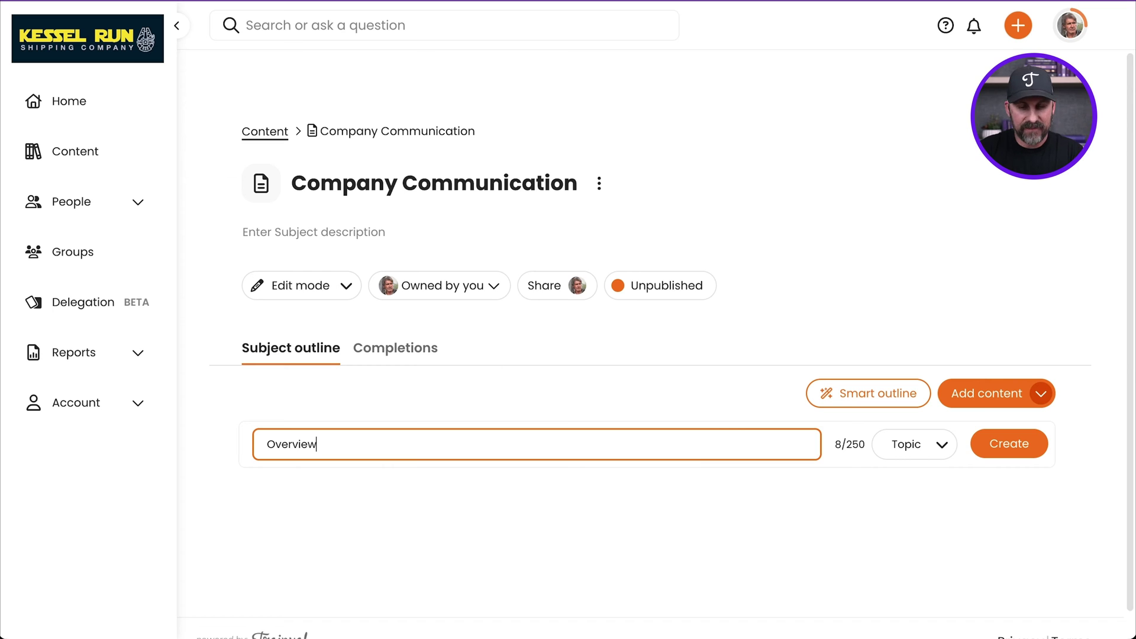
pyautogui.press('Return')
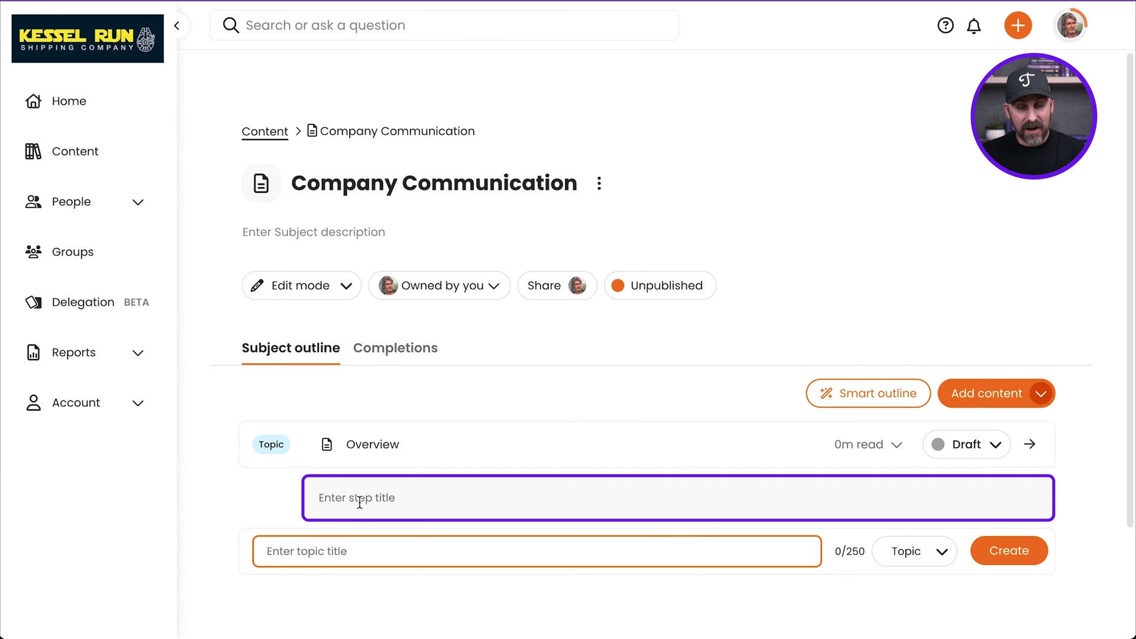
# Step: Add Welcome and Purpose steps under the Overview topic
pyautogui.click(359, 503)
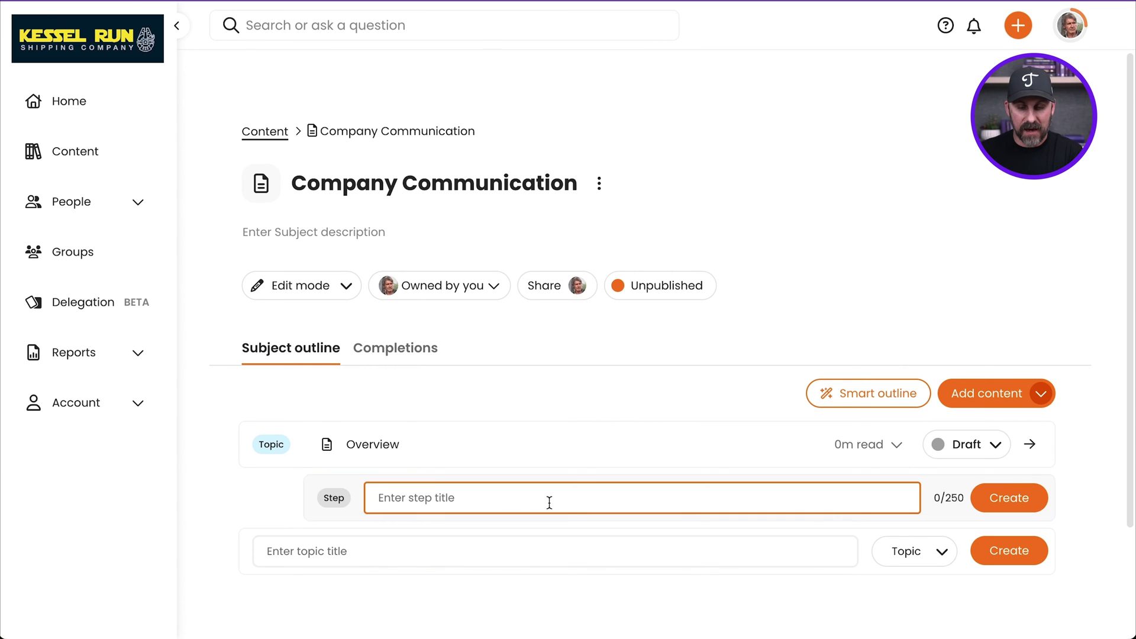
pyautogui.write('Welcome')
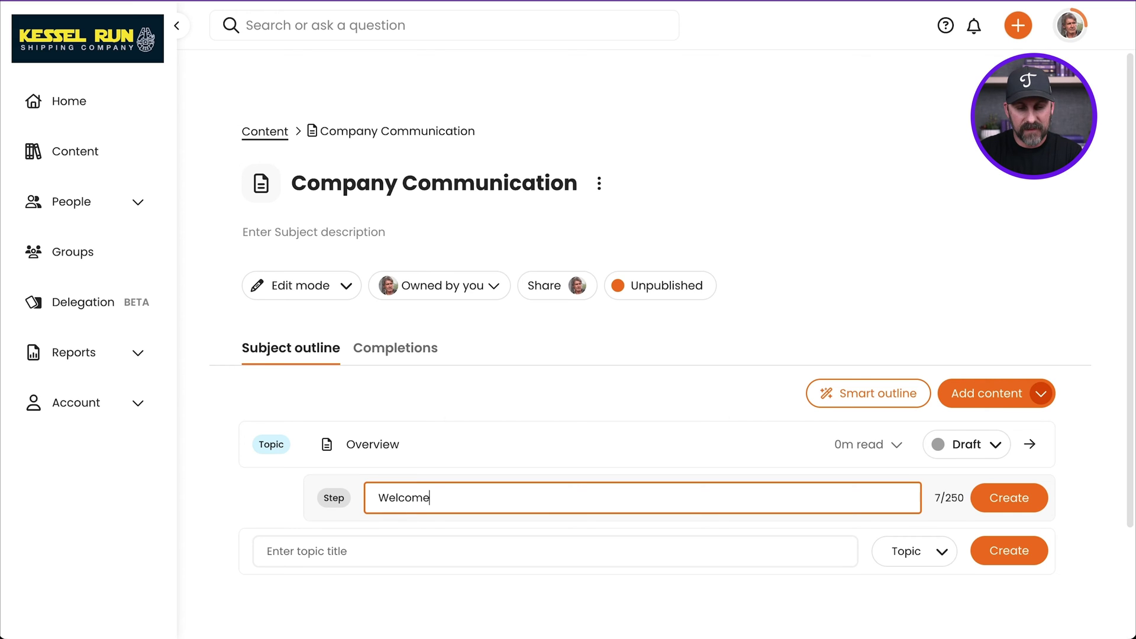
pyautogui.press('Return')
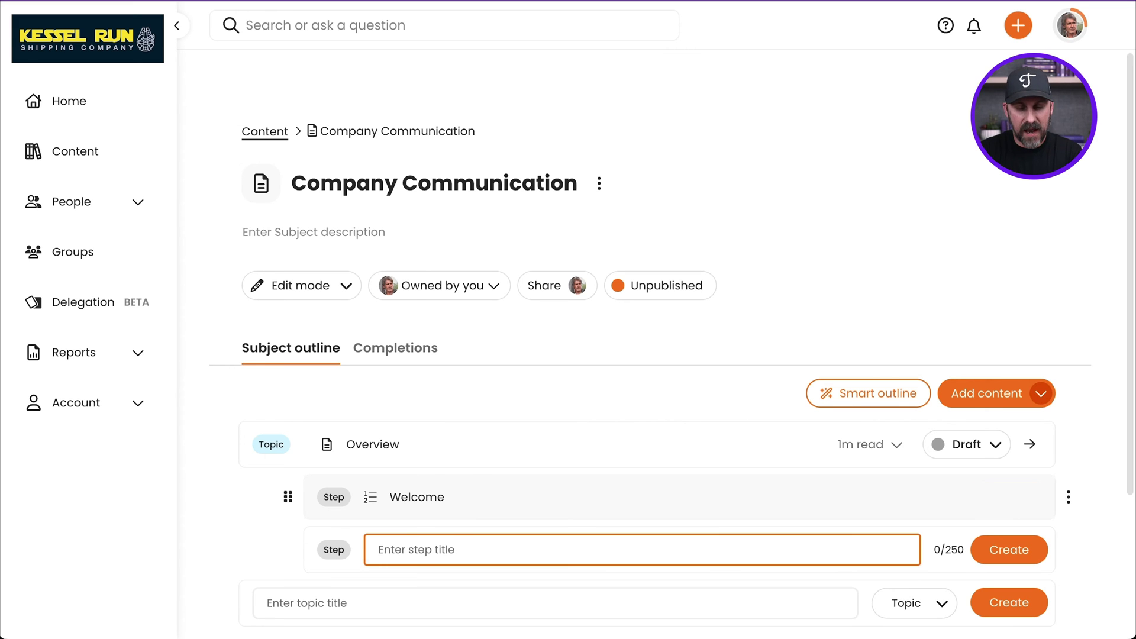
pyautogui.write('Purpose')
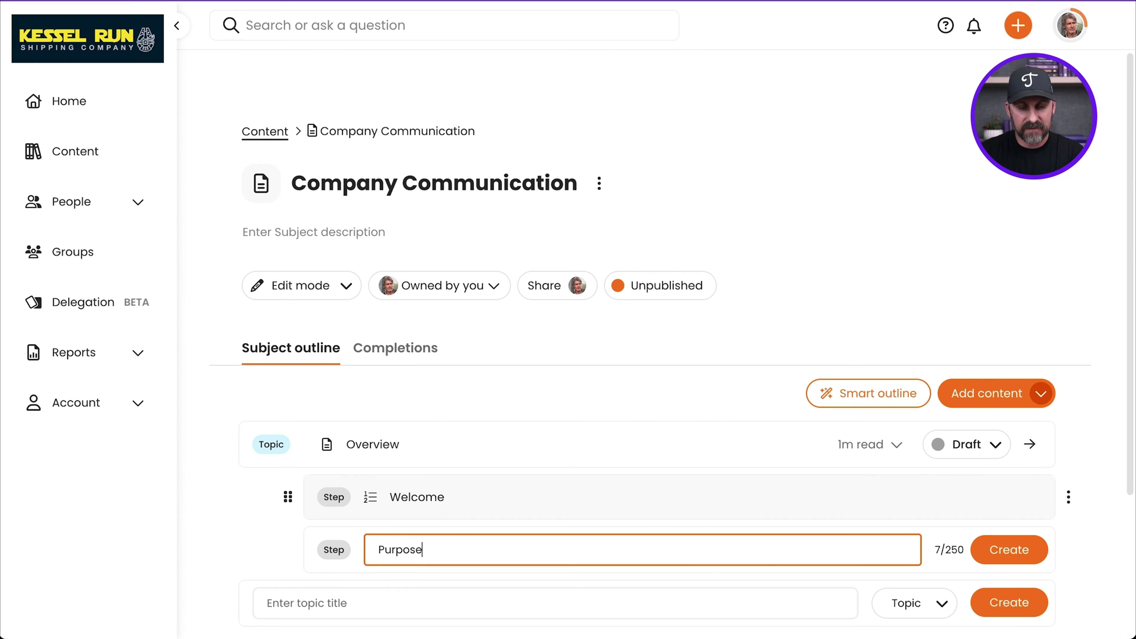
pyautogui.press('Return')
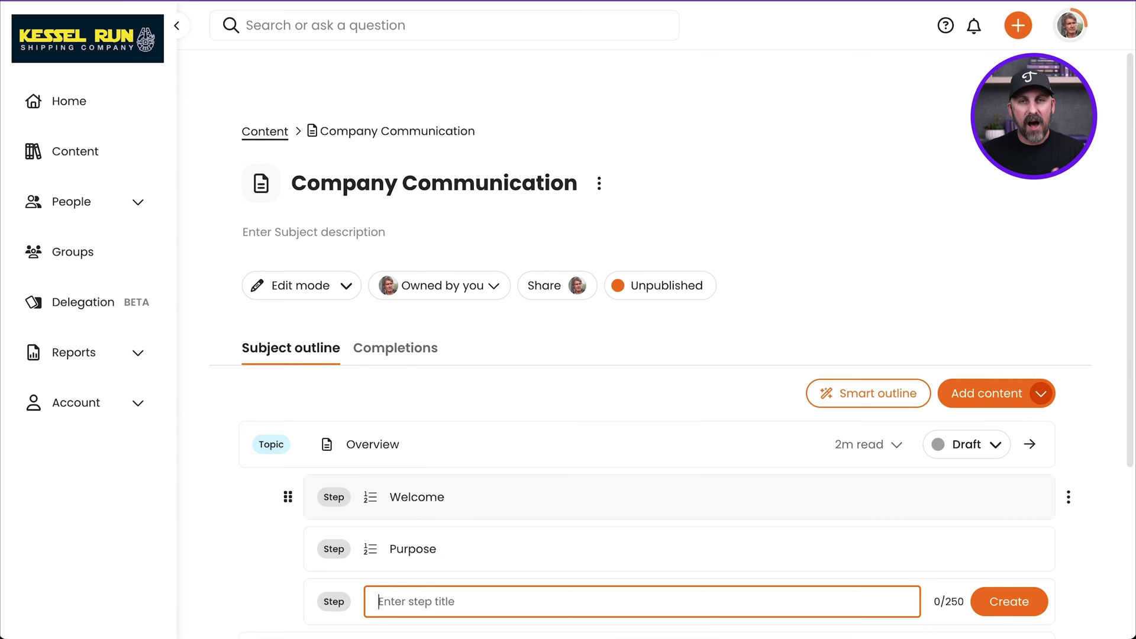
pyautogui.scroll(-3, 557, 506)
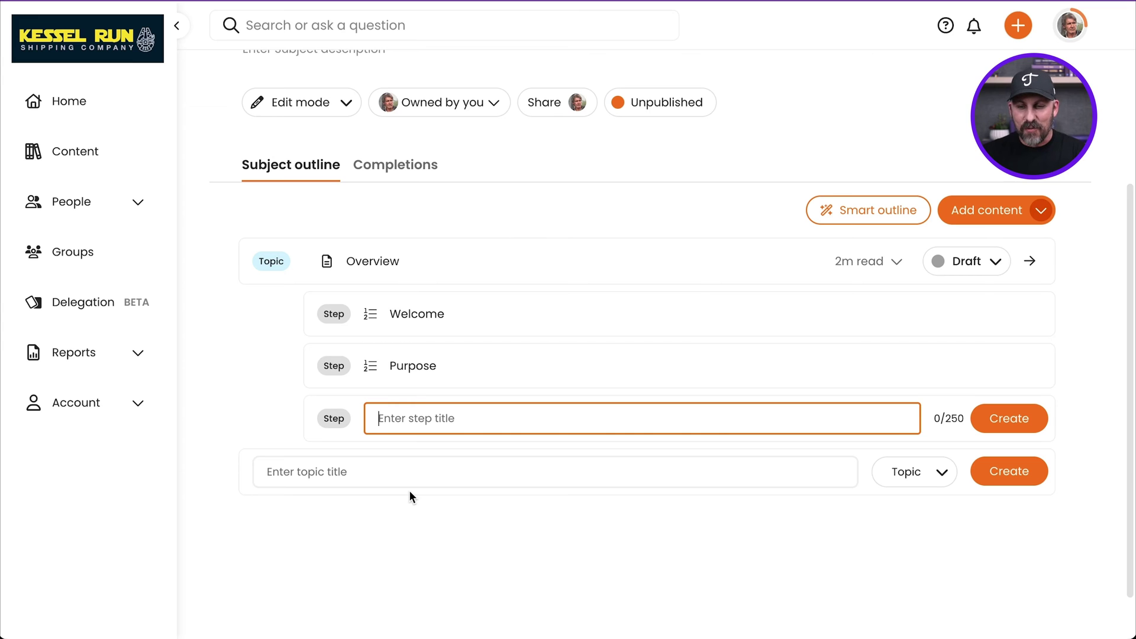
pyautogui.click(883, 215)
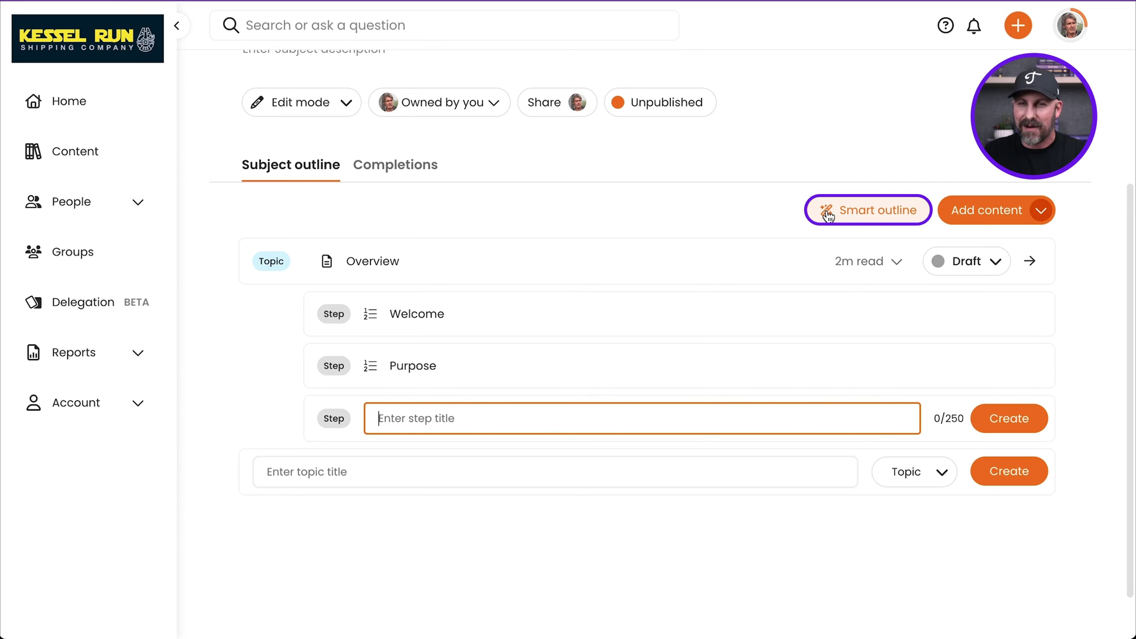
# Step: Open the Smart outline suggestions and preview Internal Communication's suggested steps
pyautogui.click(905, 218)
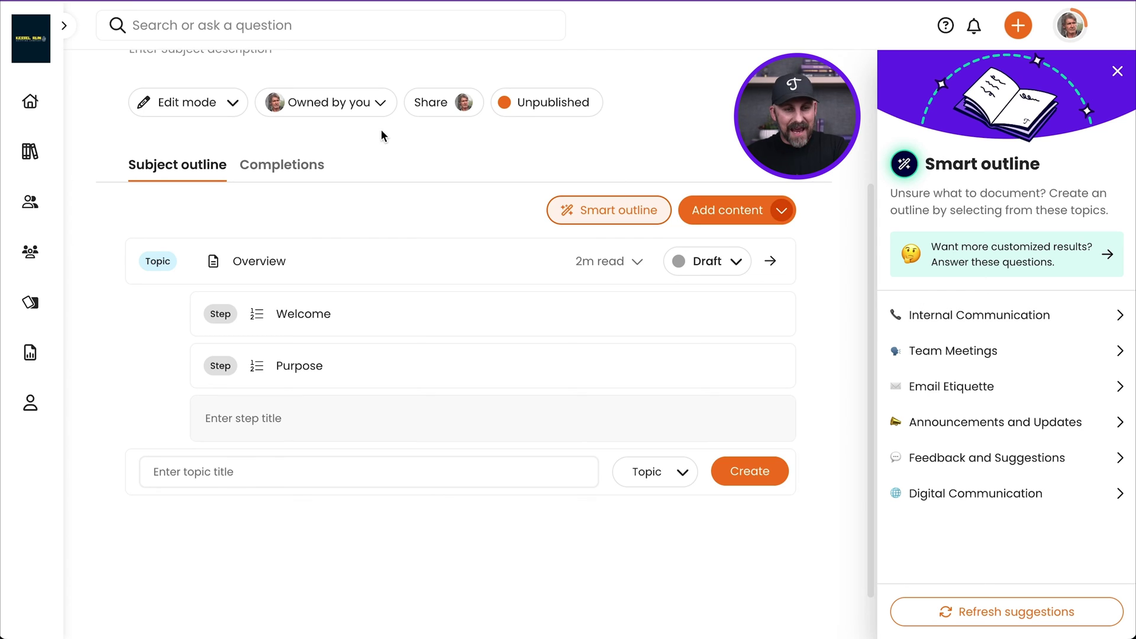
pyautogui.scroll(3, 381, 139)
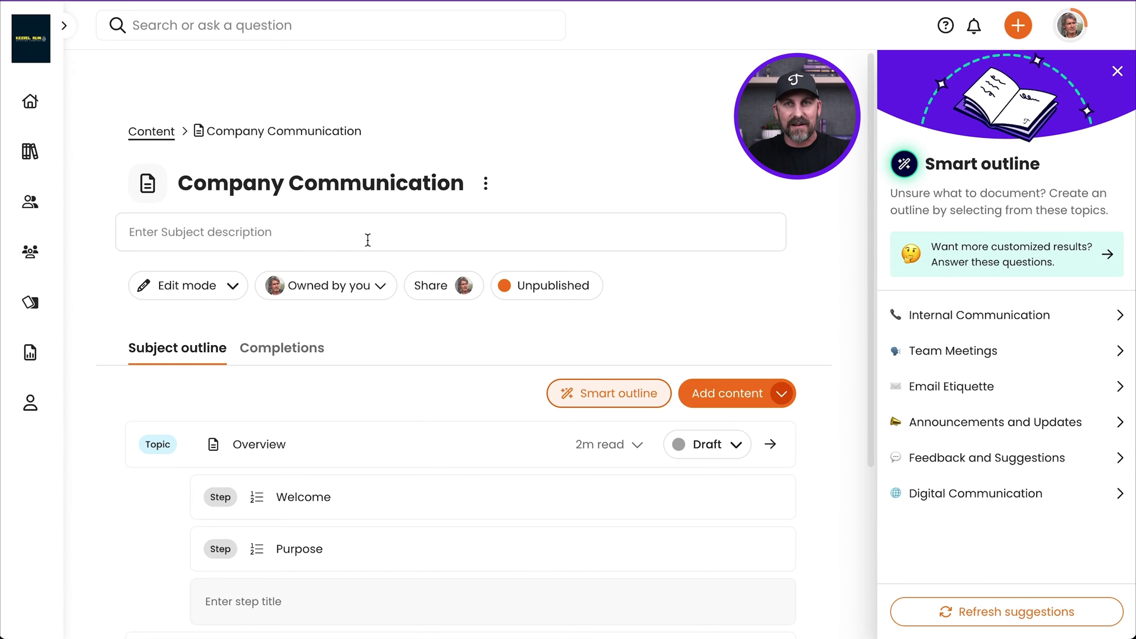
pyautogui.scroll(-1, 710, 331)
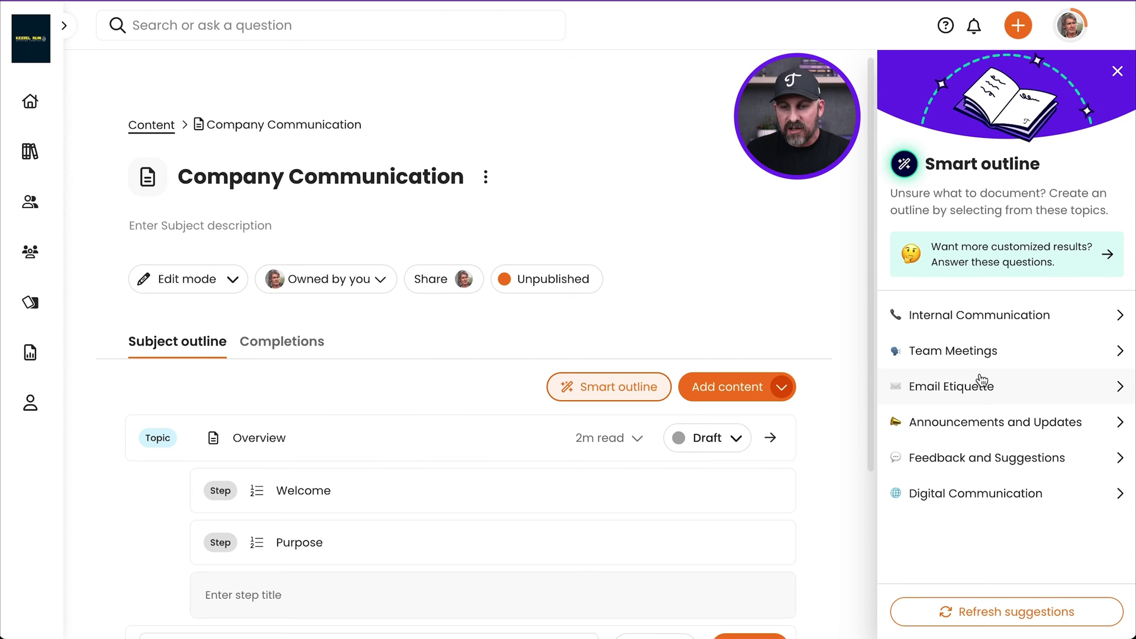
pyautogui.click(923, 313)
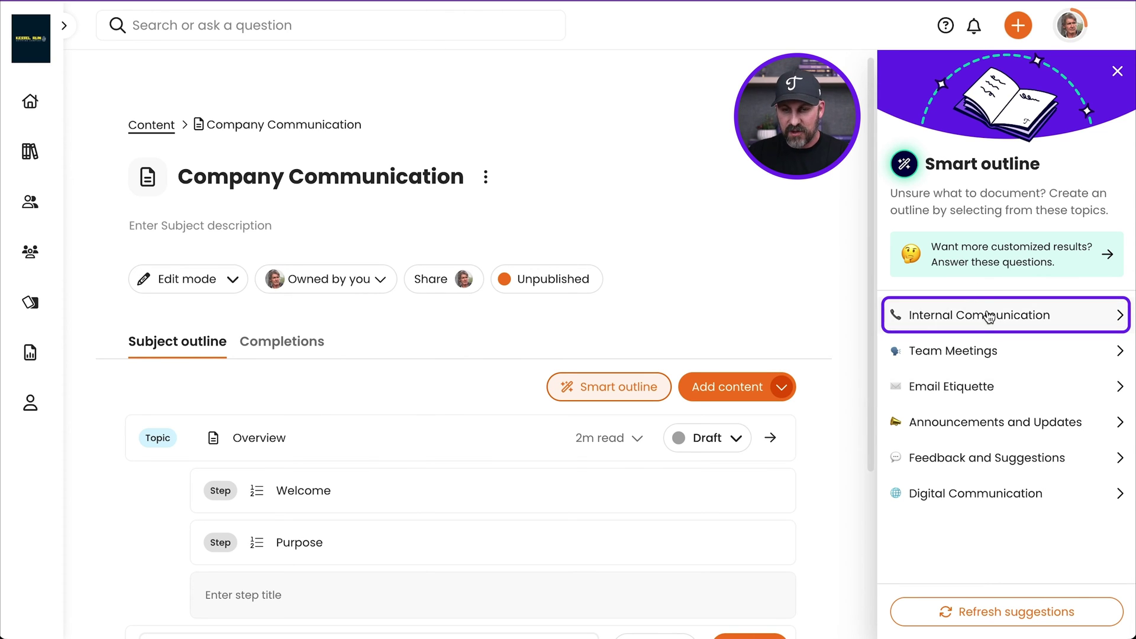
pyautogui.click(1118, 320)
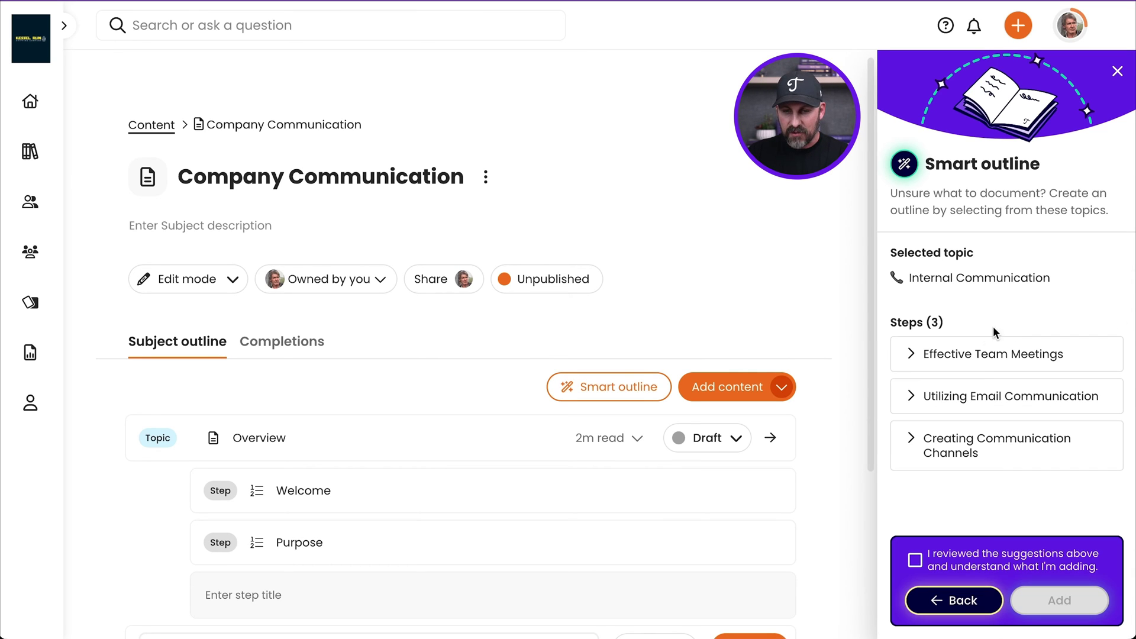
# Step: Review and add Internal Communication with Effective Team Meetings, Email and Channels steps
pyautogui.click(973, 356)
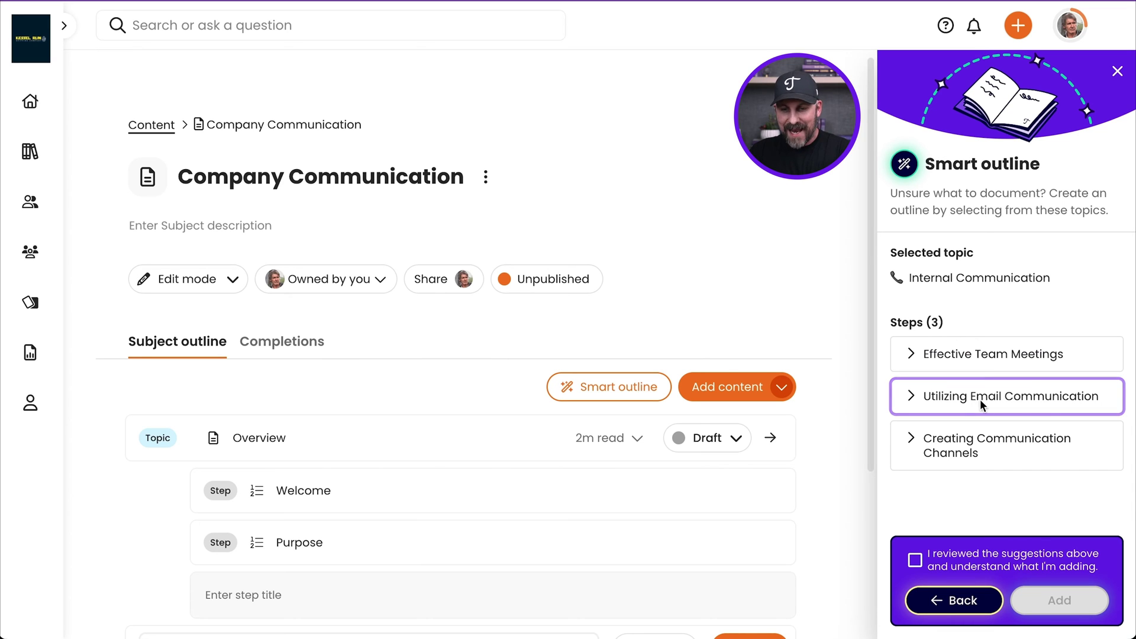
pyautogui.click(911, 357)
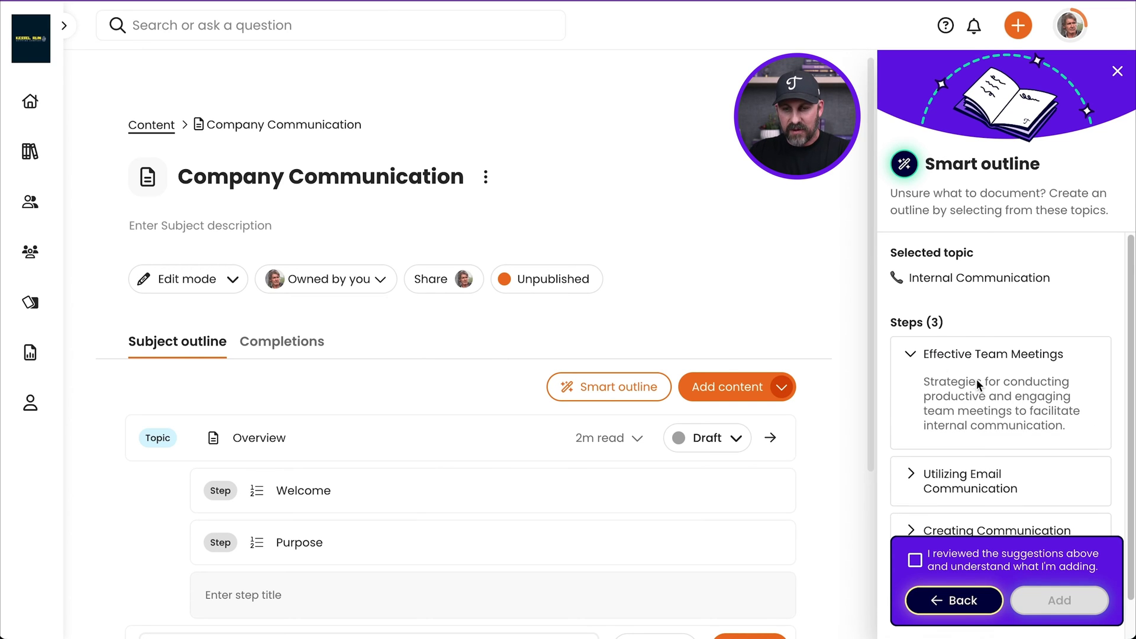
pyautogui.scroll(-1, 993, 377)
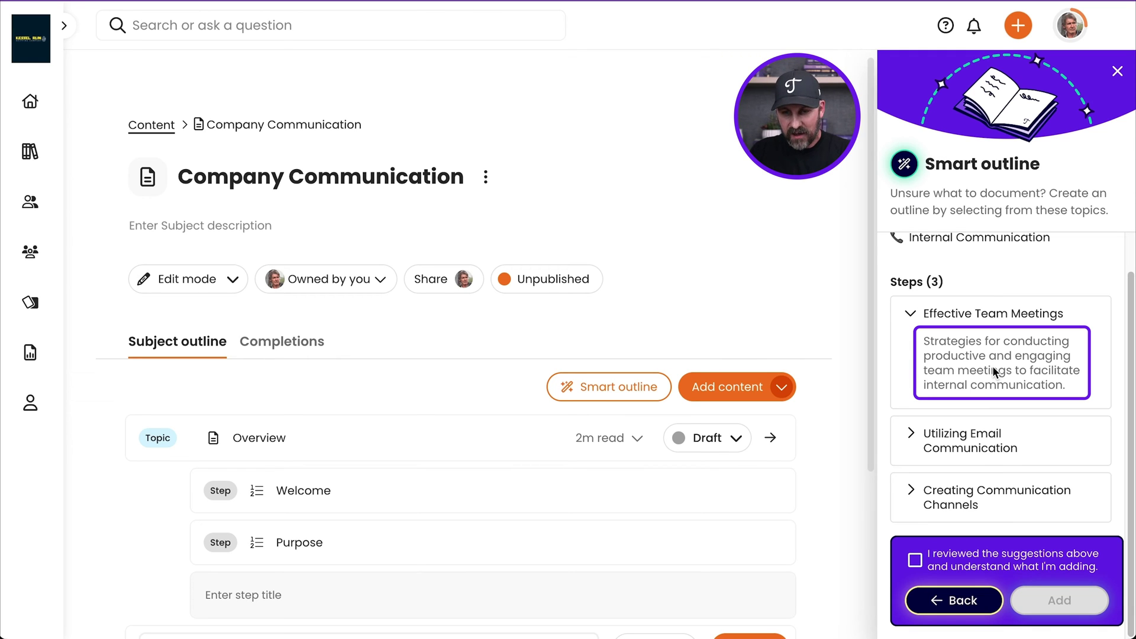
pyautogui.click(914, 314)
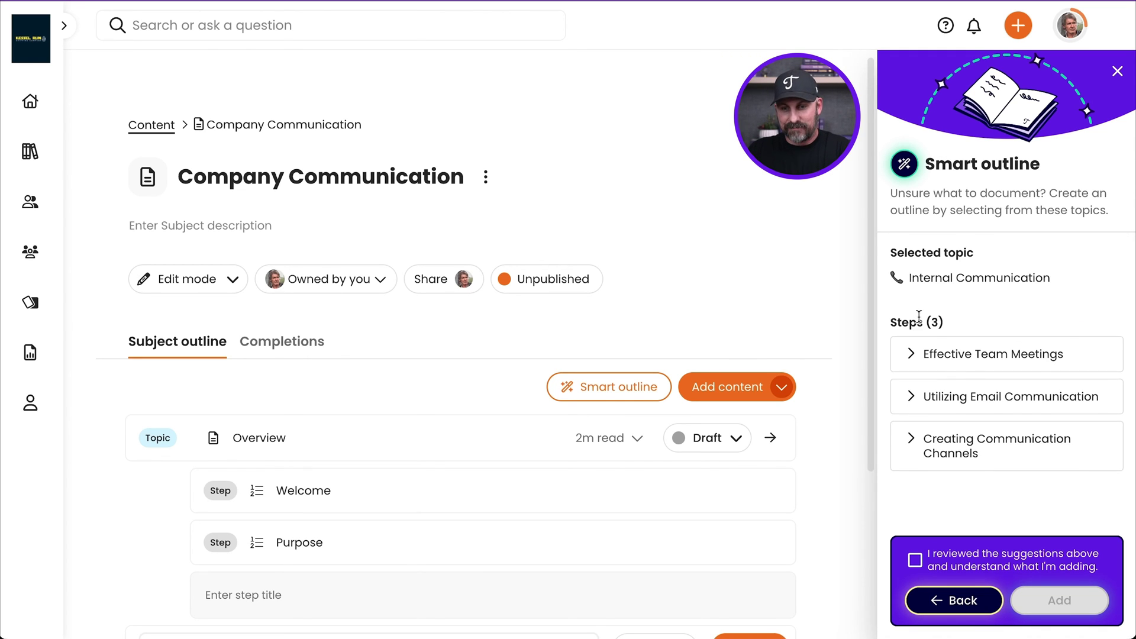
pyautogui.click(915, 560)
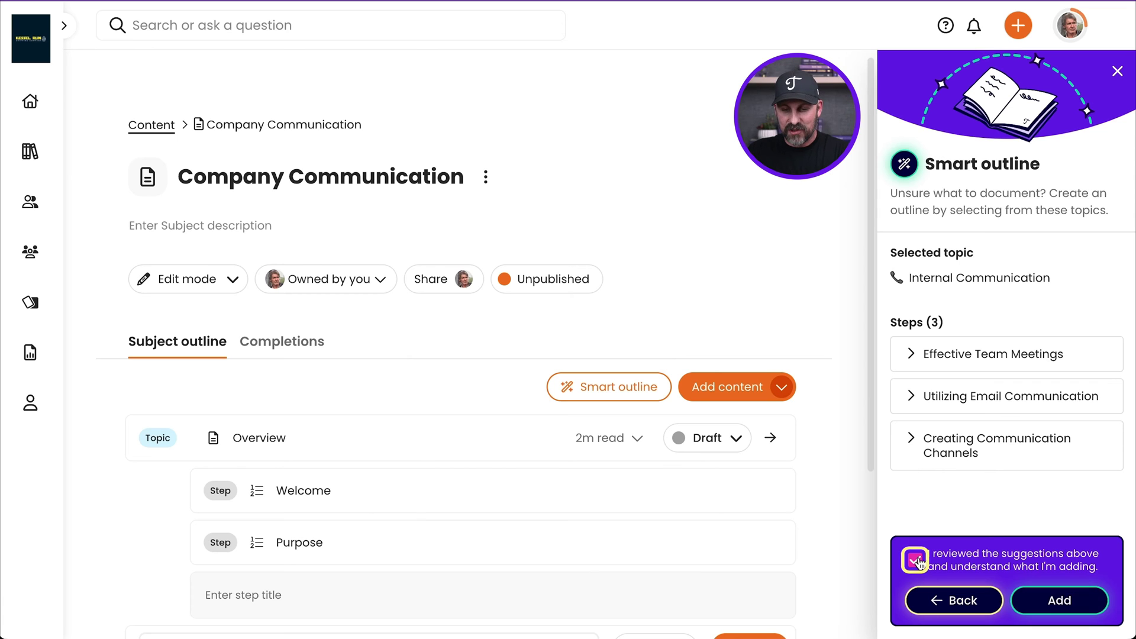
pyautogui.click(1059, 601)
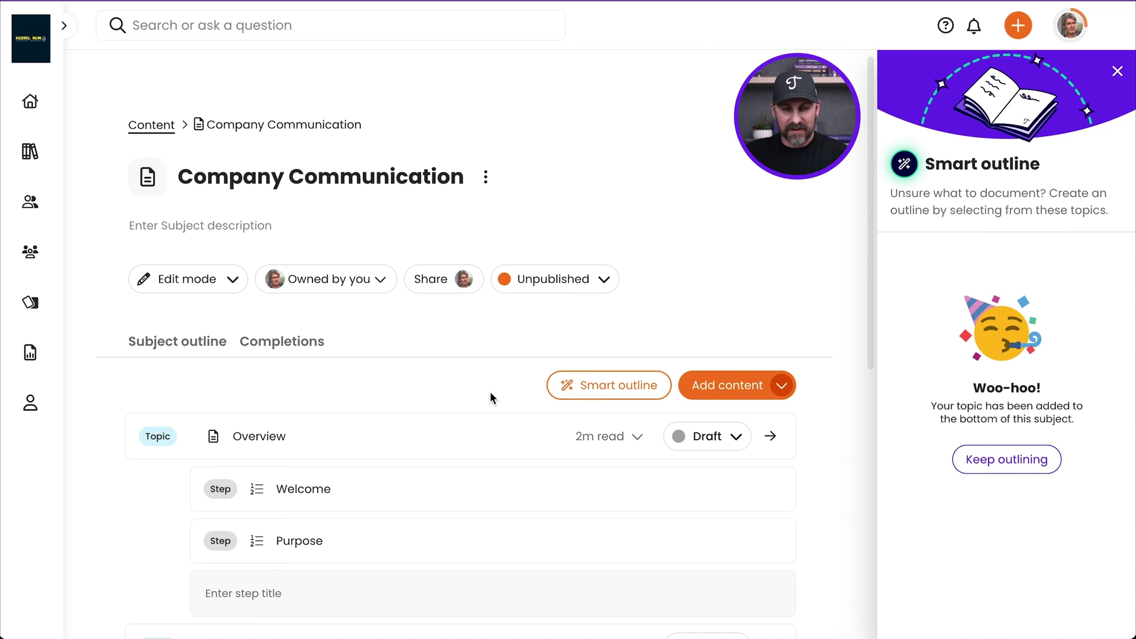
pyautogui.scroll(-1, 487, 392)
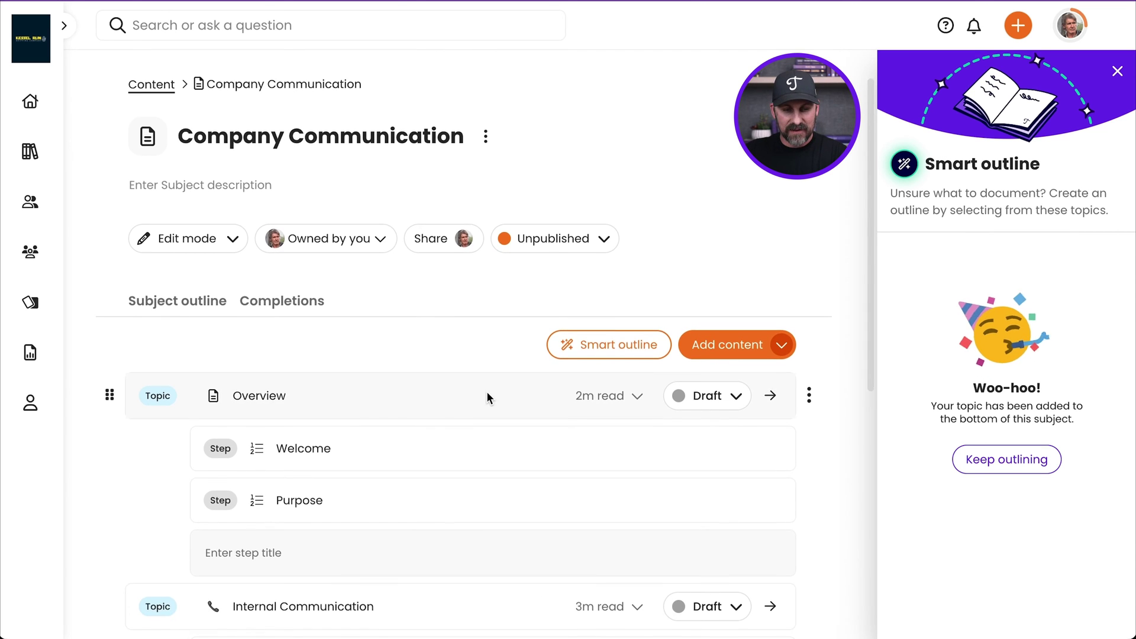
pyautogui.scroll(-5, 486, 391)
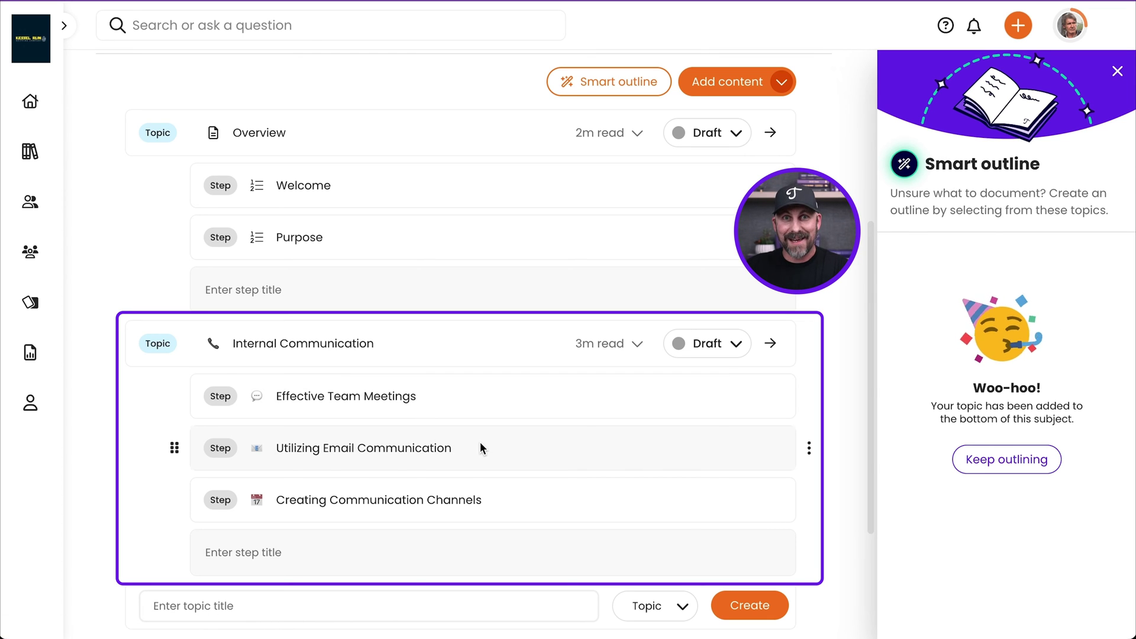
pyautogui.click(997, 467)
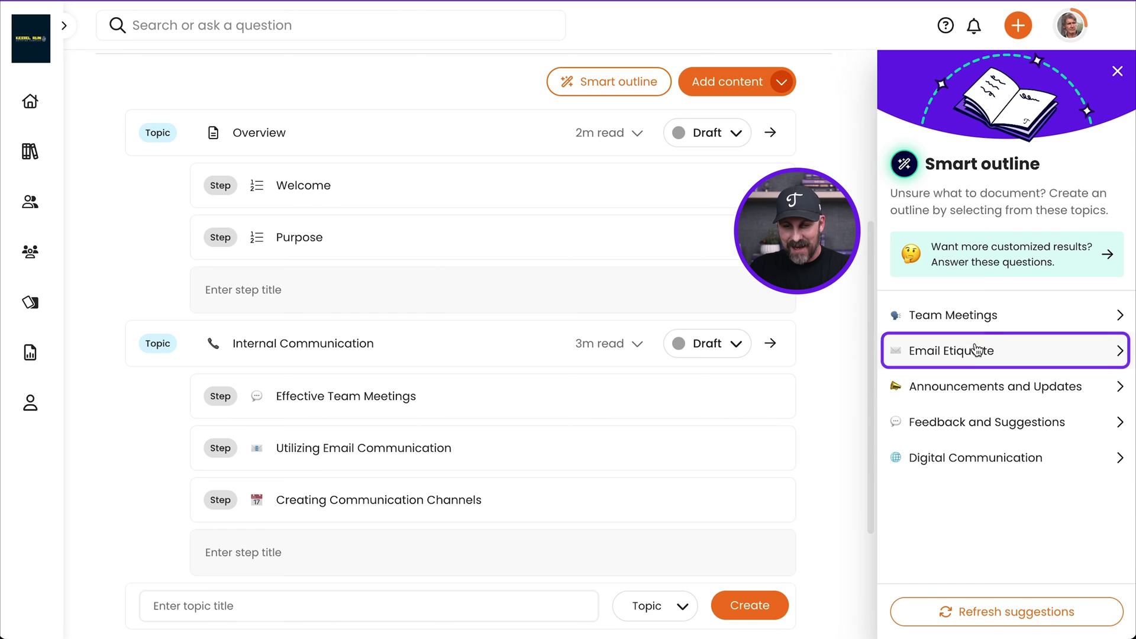
# Step: Add the suggested Email Etiquette topic with its steps to the outline
pyautogui.click(1113, 354)
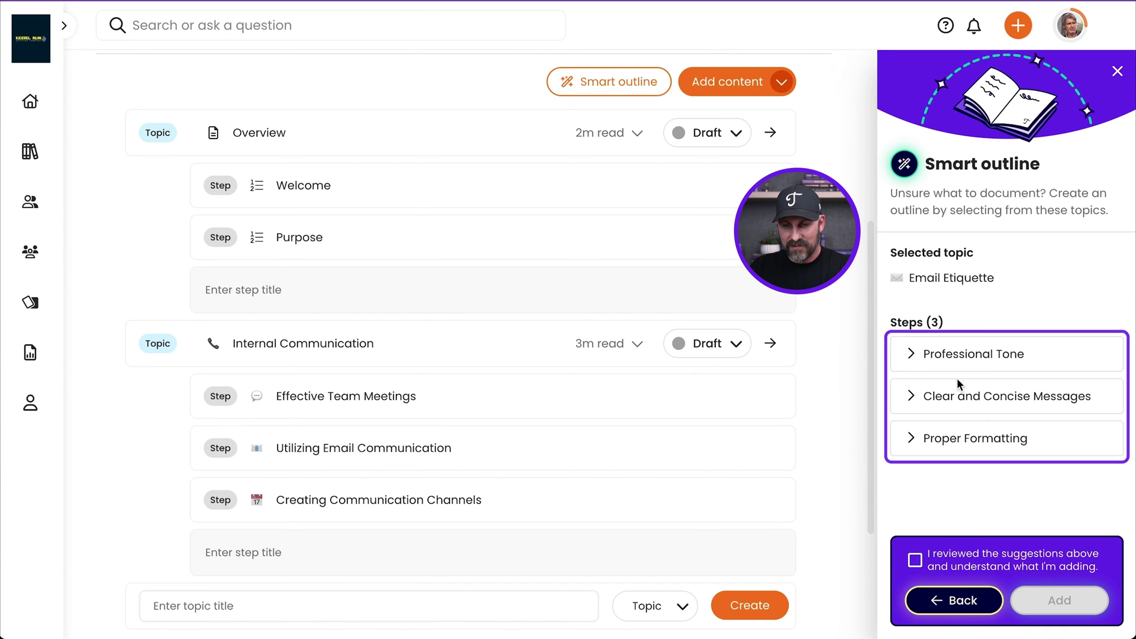
pyautogui.click(930, 563)
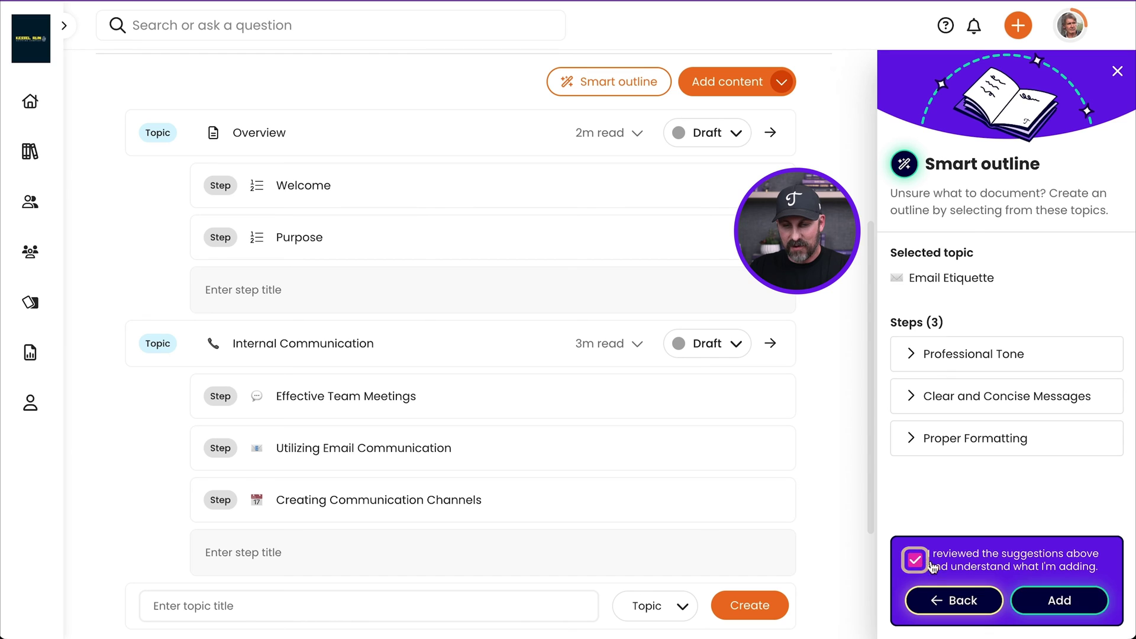
pyautogui.click(1059, 600)
pyautogui.click(1015, 467)
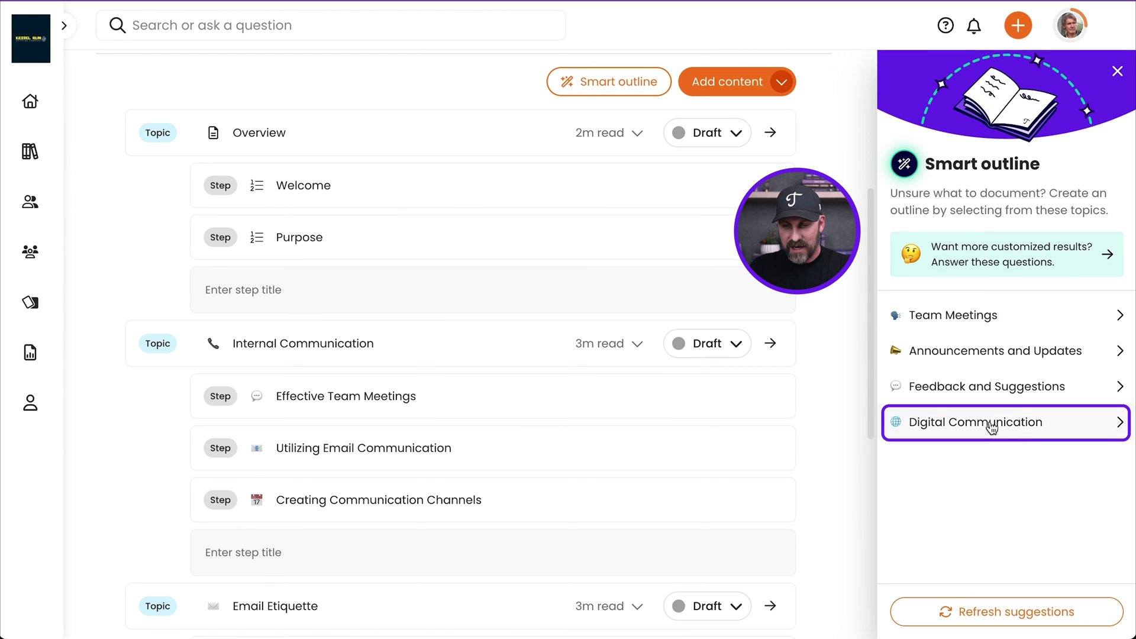
# Step: Add the Feedback and Suggestions topic with five suggested steps and close the panel
pyautogui.click(1047, 391)
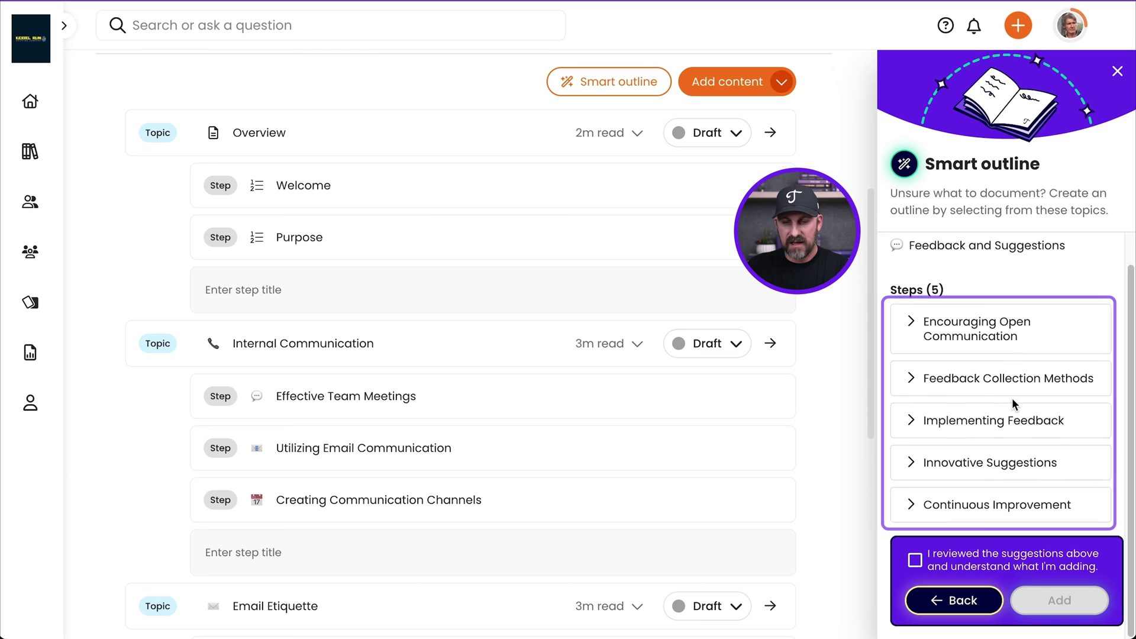
pyautogui.click(915, 560)
pyautogui.click(1060, 601)
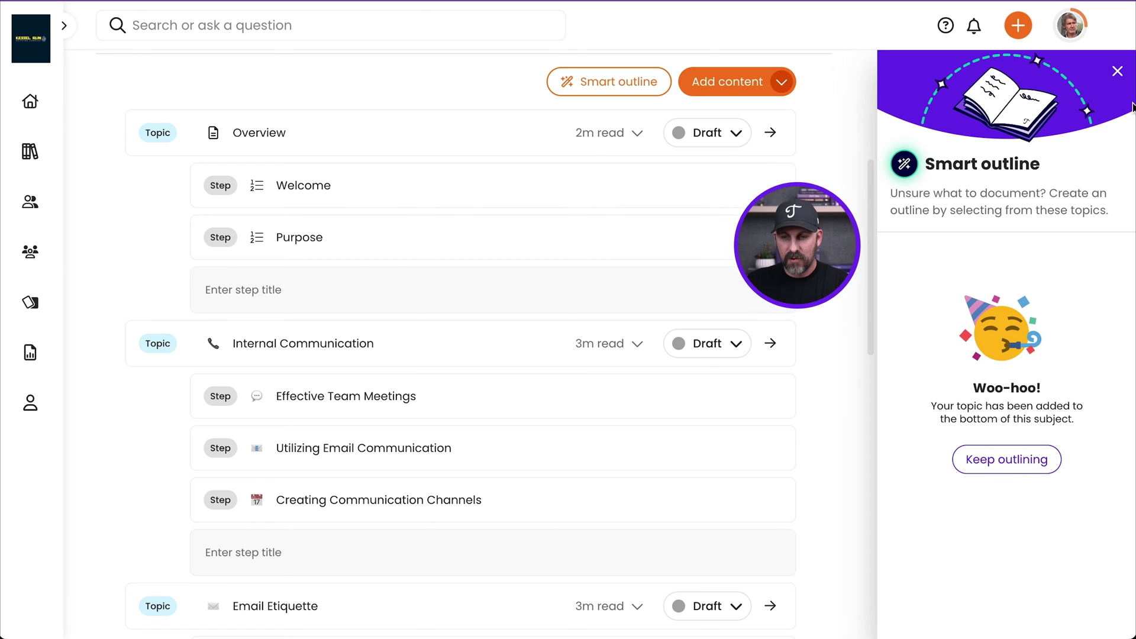
pyautogui.click(1117, 71)
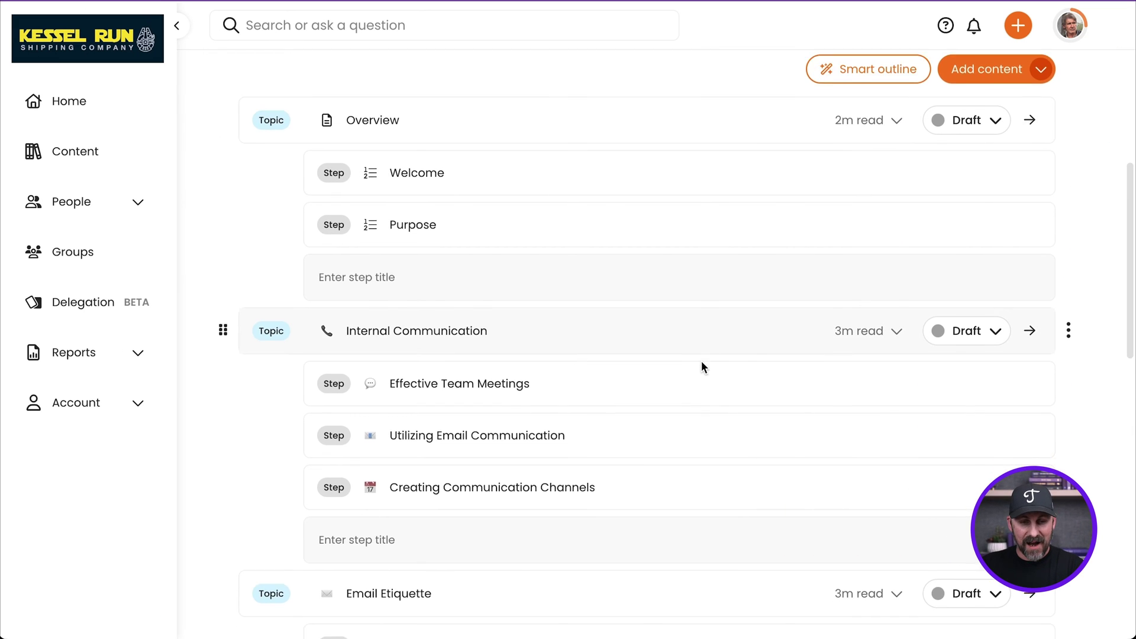
pyautogui.scroll(-4, 701, 366)
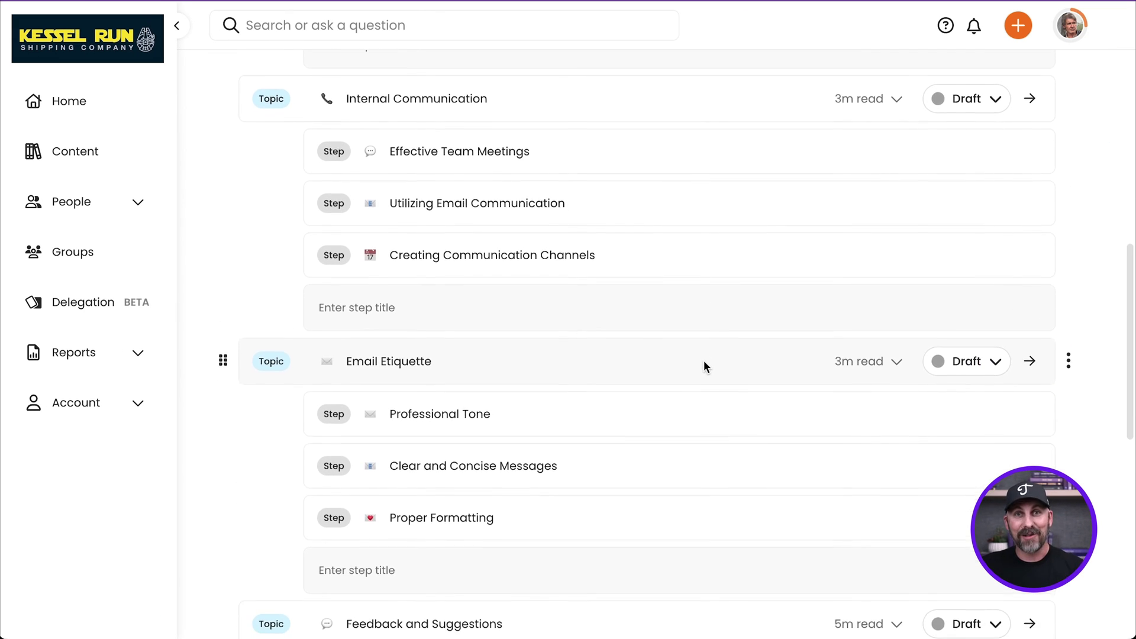
pyautogui.scroll(-1, 704, 360)
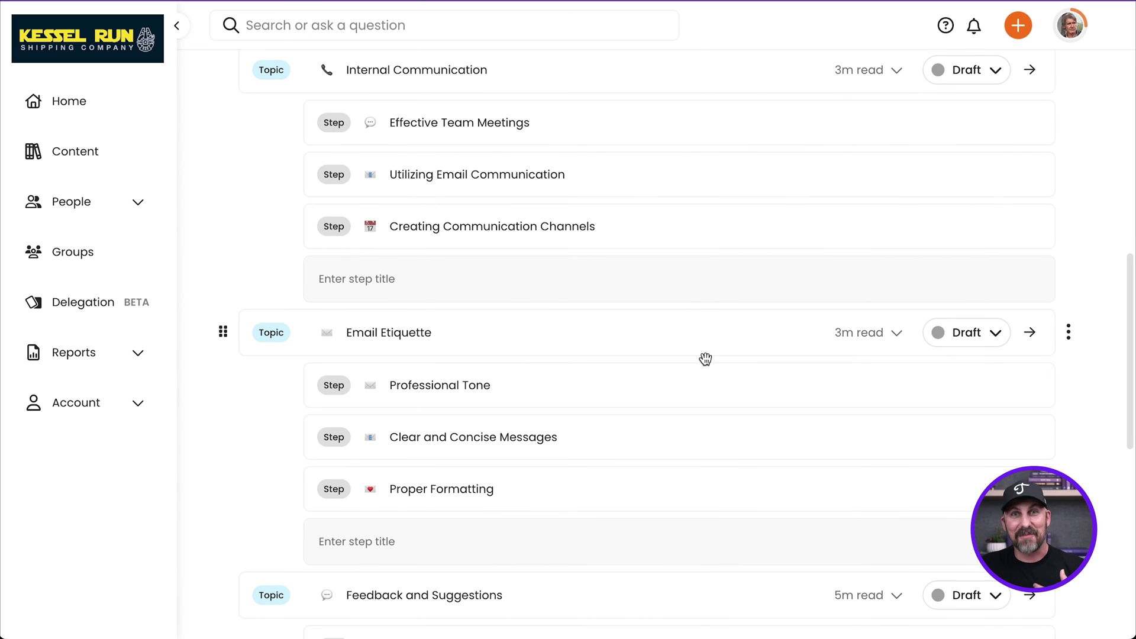
pyautogui.scroll(-4, 713, 359)
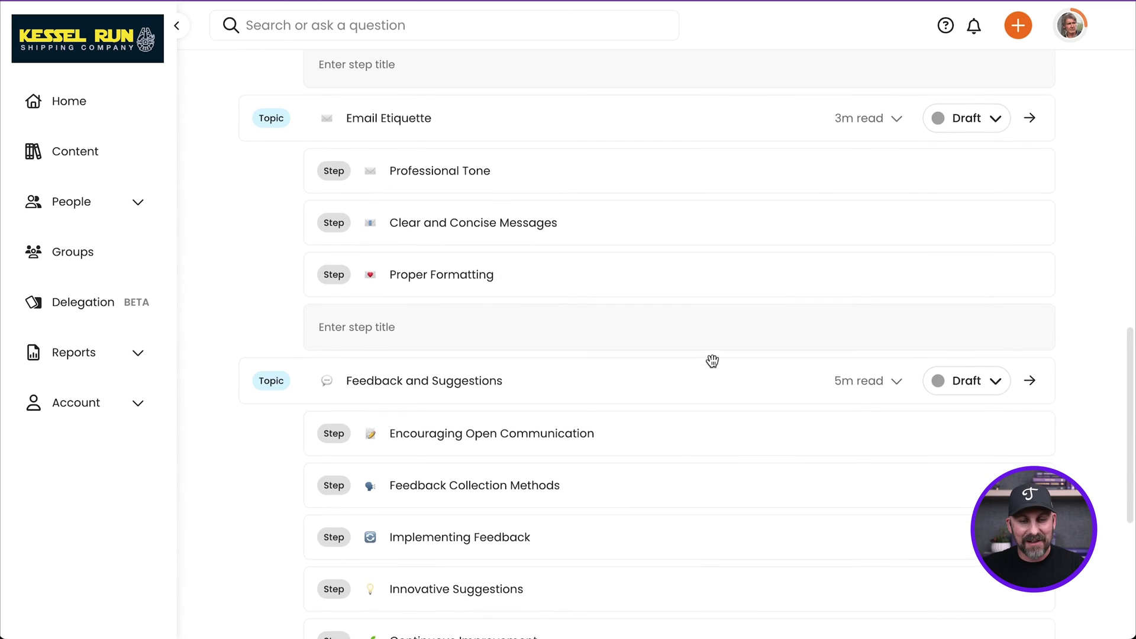
pyautogui.scroll(-2, 714, 364)
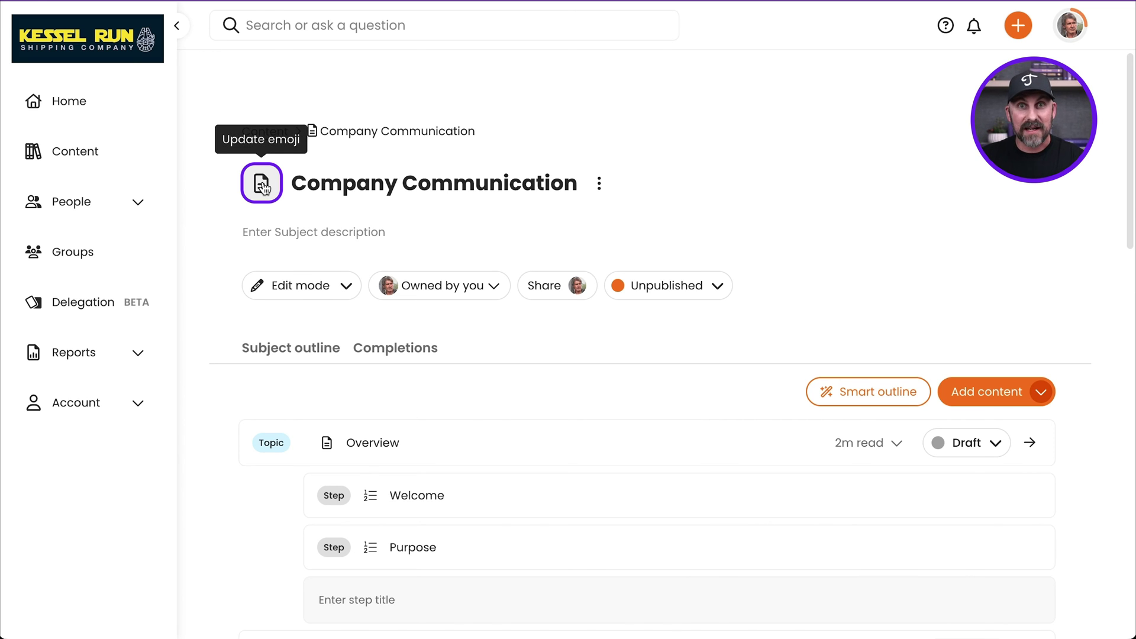
# Step: Set the subject icon to the Megaphone emoji, found by searching 'meg'
pyautogui.click(262, 187)
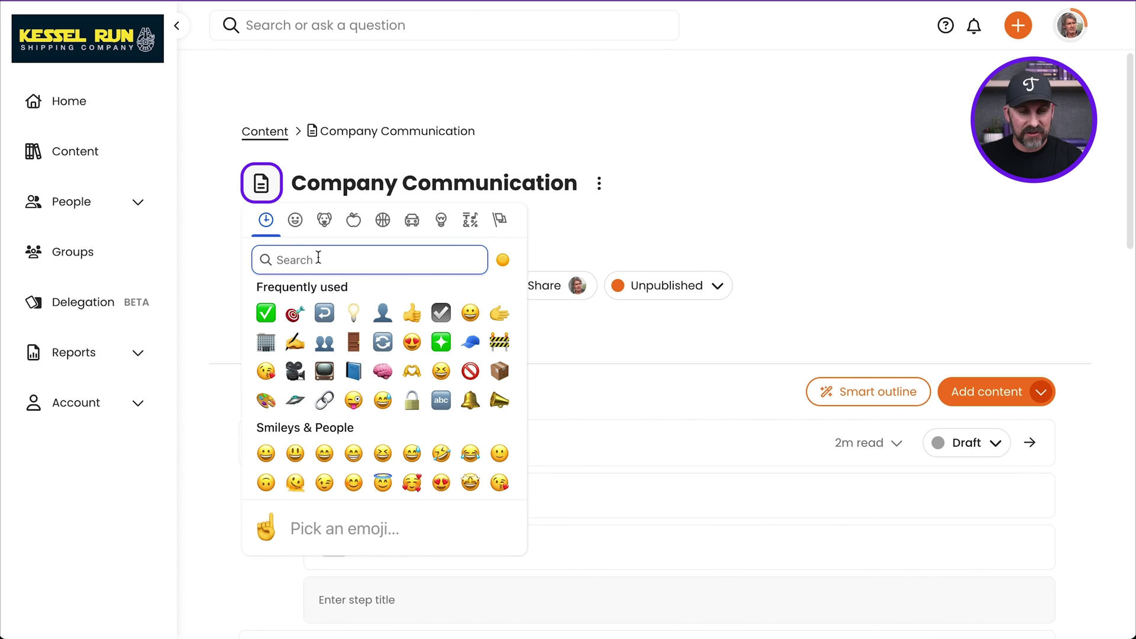
pyautogui.write('mega')
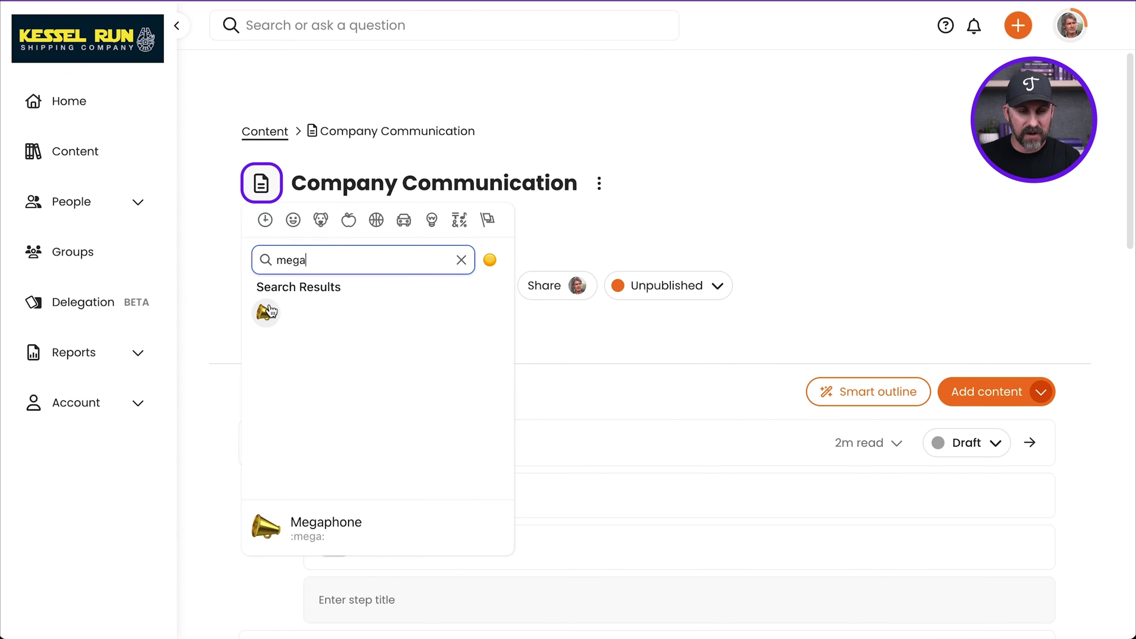
pyautogui.click(267, 312)
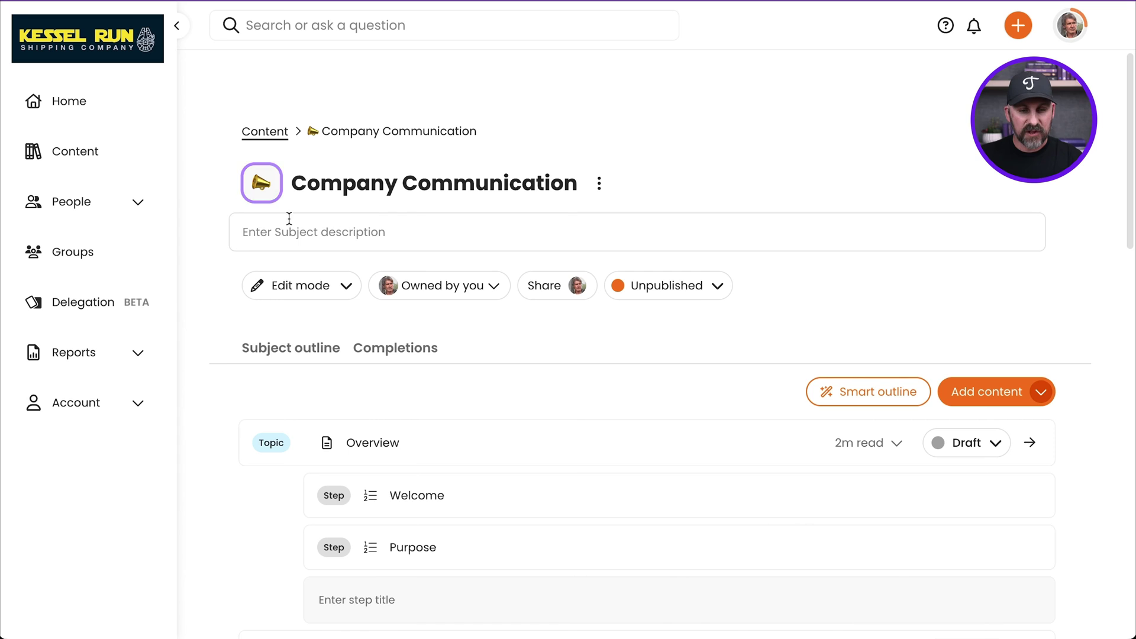
# Step: Auto-compose a subject description on communication strategies, email etiquette and feedback, and use it
pyautogui.click(338, 239)
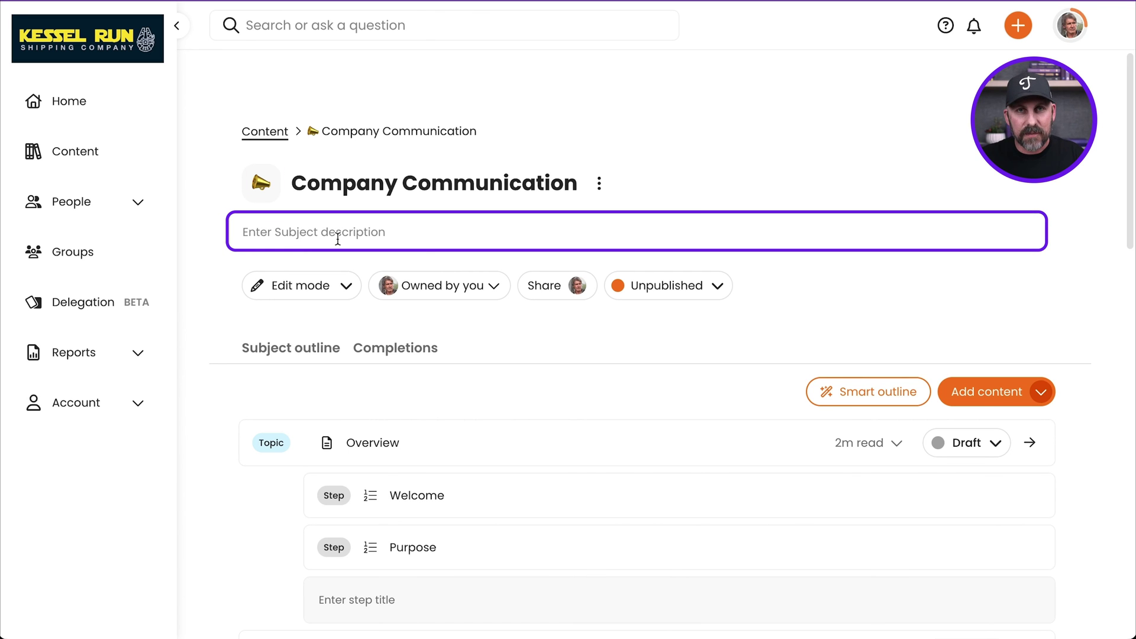
pyautogui.press('Escape')
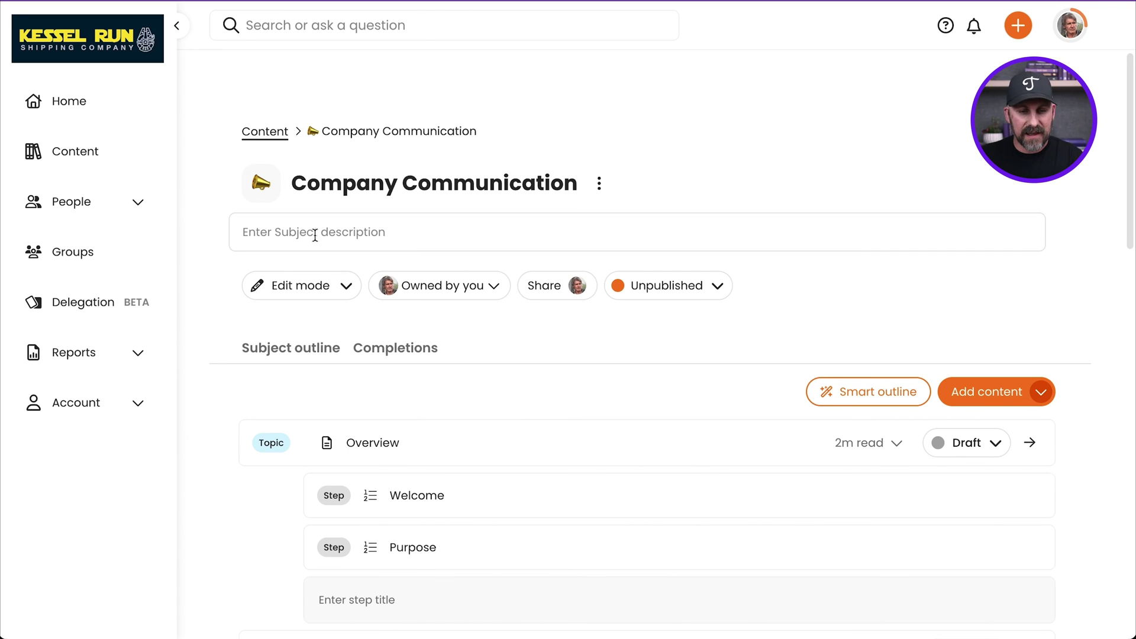
pyautogui.click(314, 235)
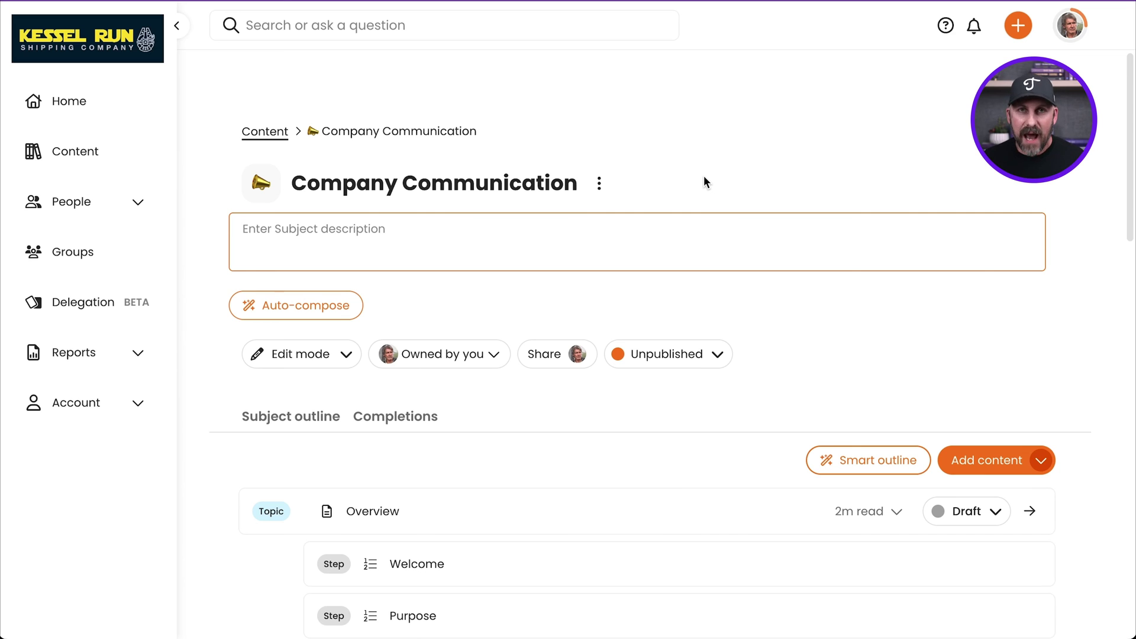
pyautogui.press('Tab')
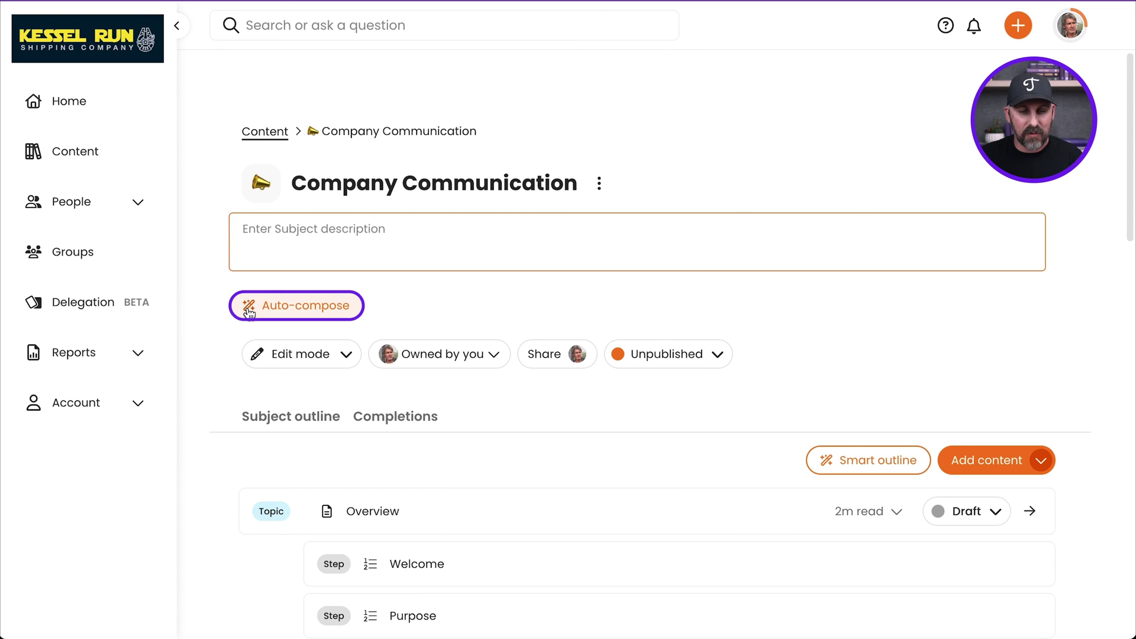
pyautogui.click(288, 304)
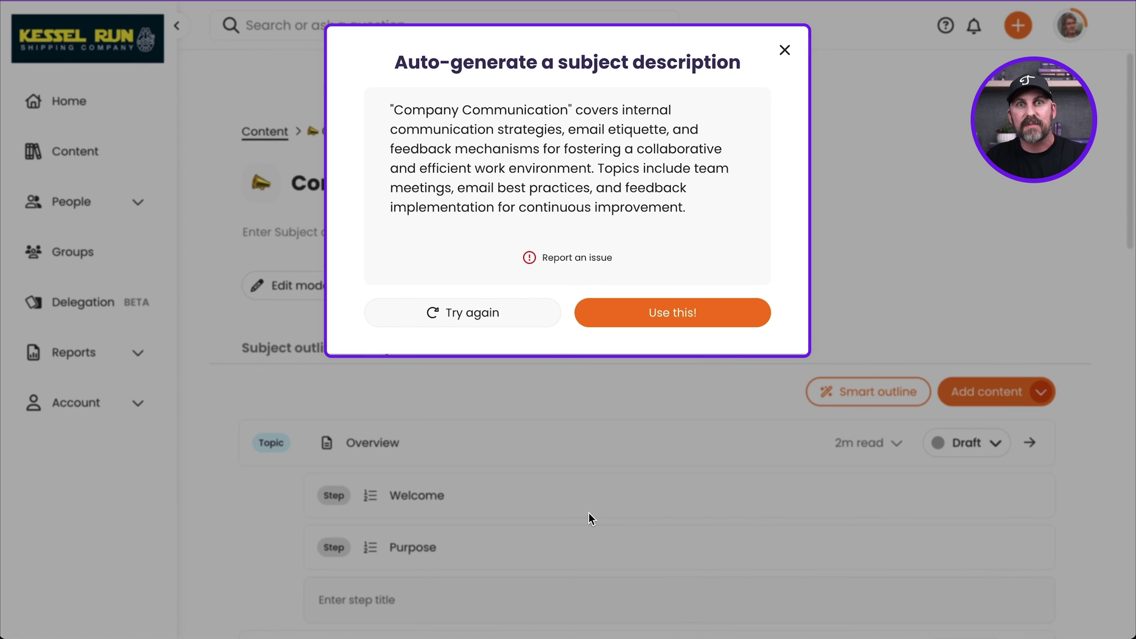
pyautogui.click(586, 181)
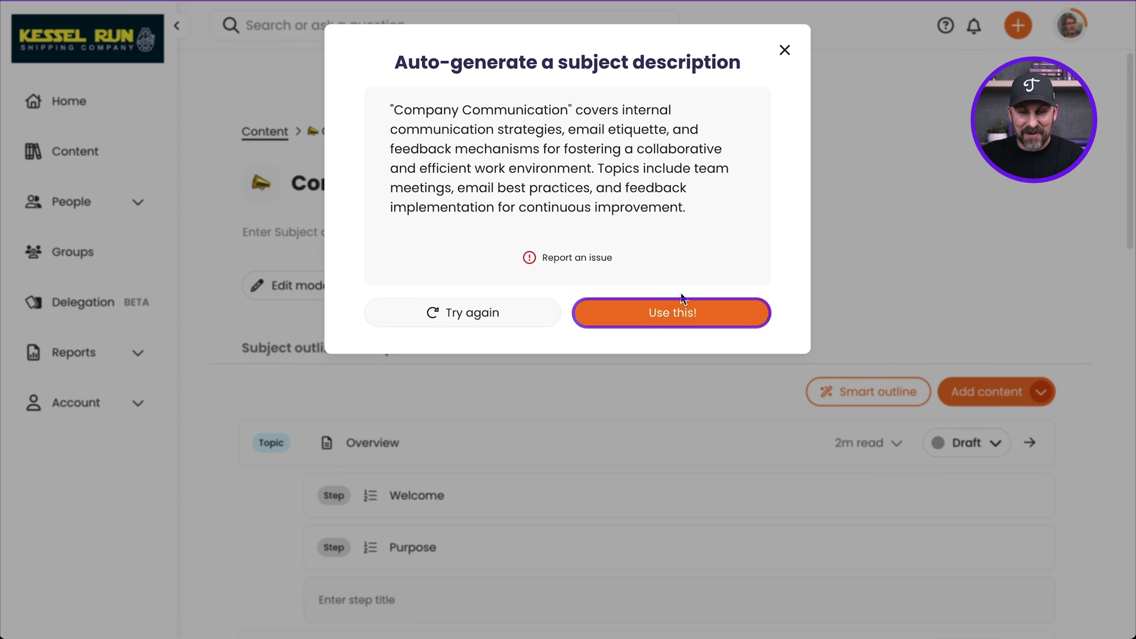
pyautogui.click(675, 316)
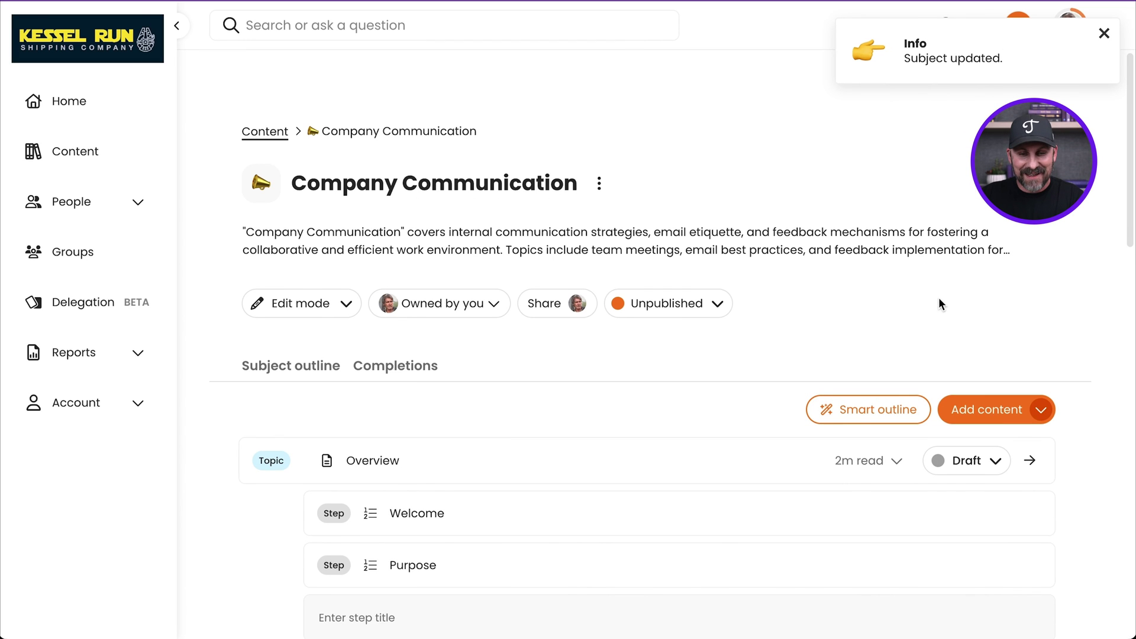
# Step: Collapse the Overview, Internal Communication, Email Etiquette and Feedback and Suggestions topics
pyautogui.scroll(-3, 1010, 303)
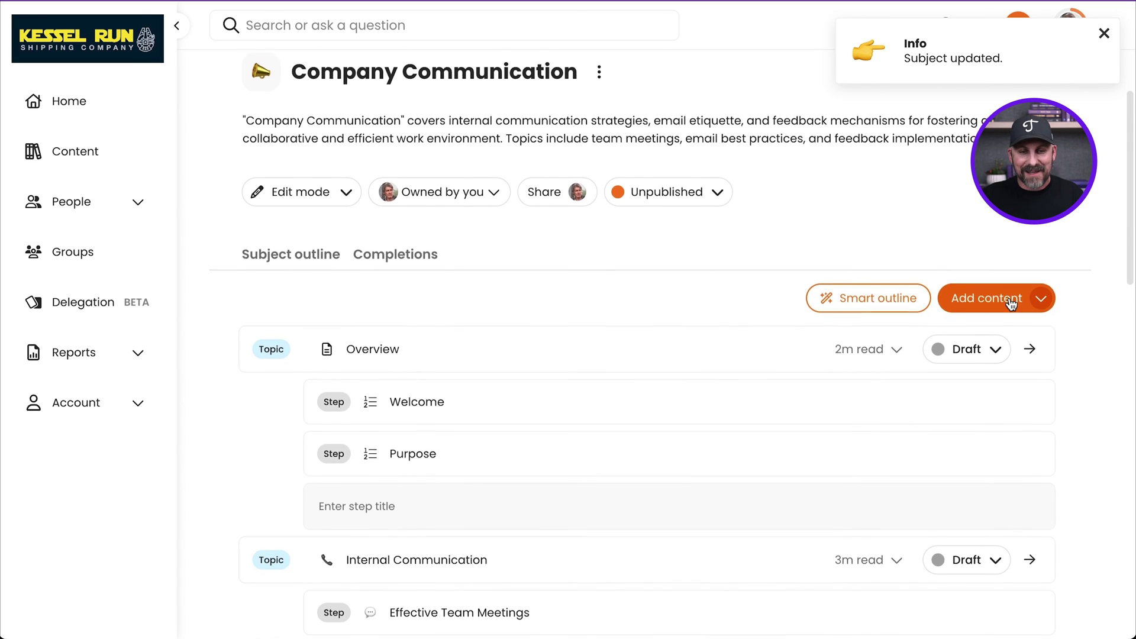
pyautogui.scroll(-3, 1009, 298)
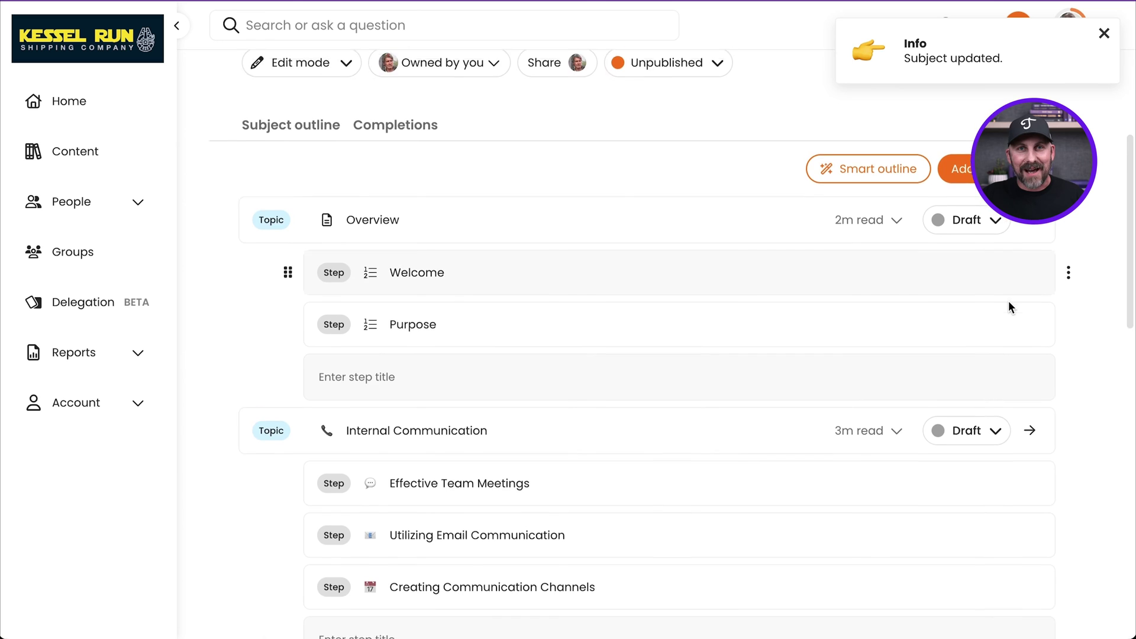
pyautogui.scroll(-2, 1008, 300)
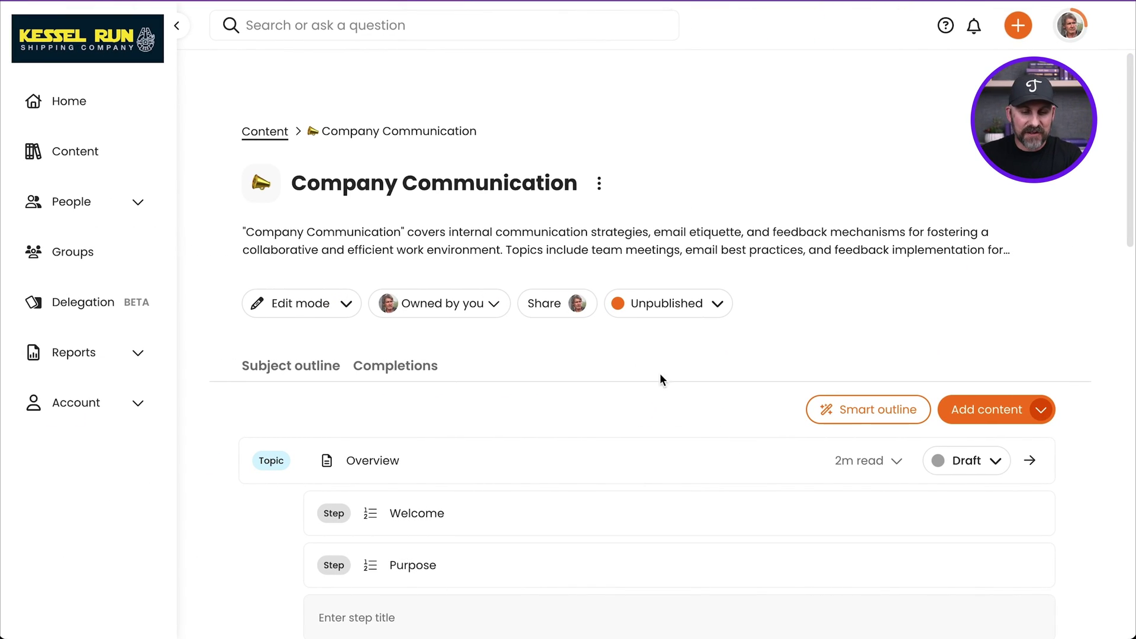
pyautogui.scroll(-1, 473, 435)
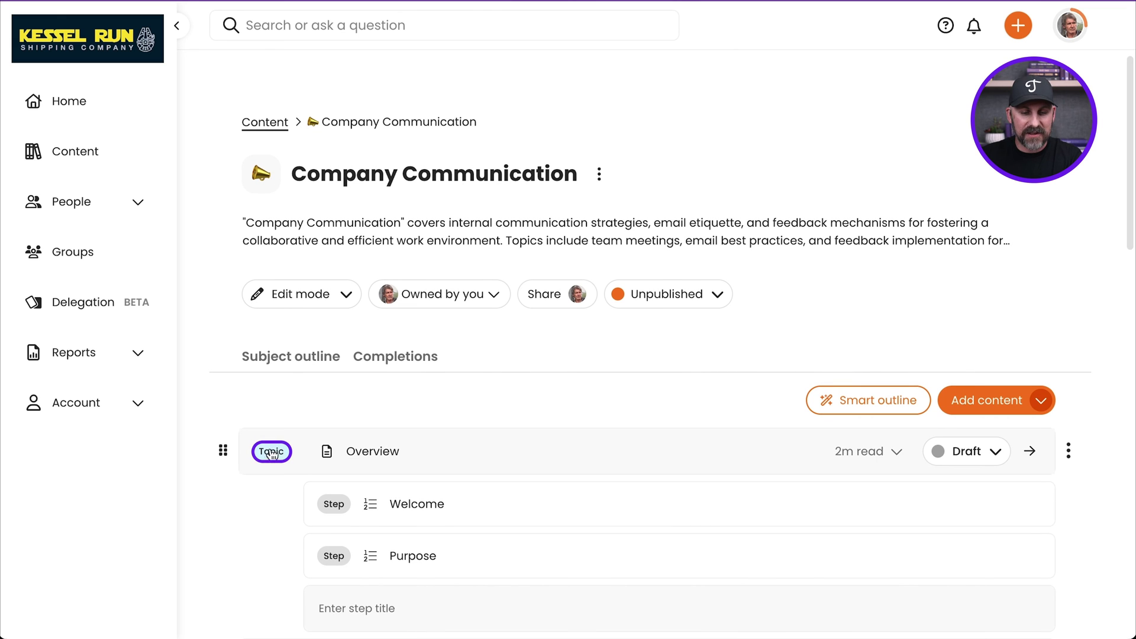
pyautogui.click(276, 456)
pyautogui.scroll(-2, 355, 449)
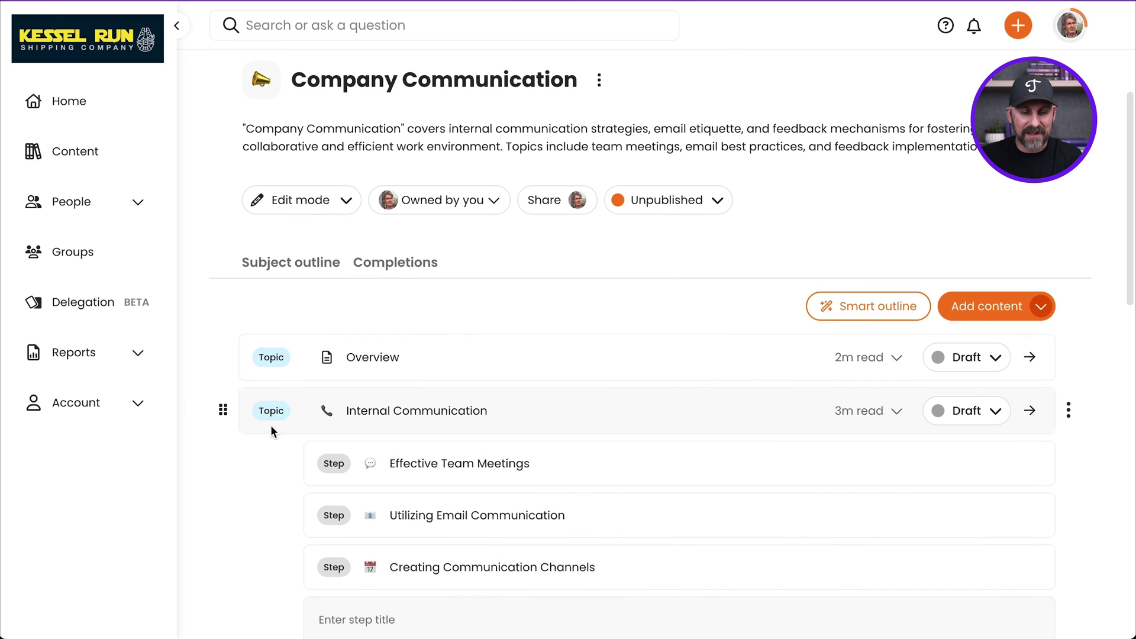
pyautogui.click(271, 414)
pyautogui.scroll(-1, 290, 414)
pyautogui.click(271, 403)
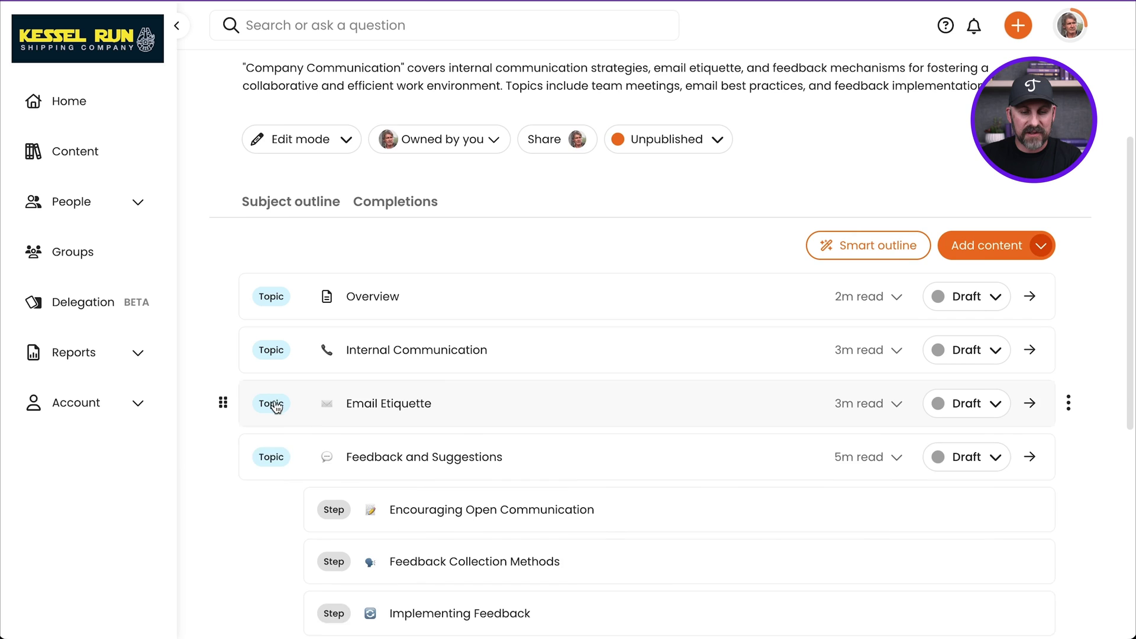
pyautogui.scroll(-2, 284, 397)
pyautogui.click(273, 371)
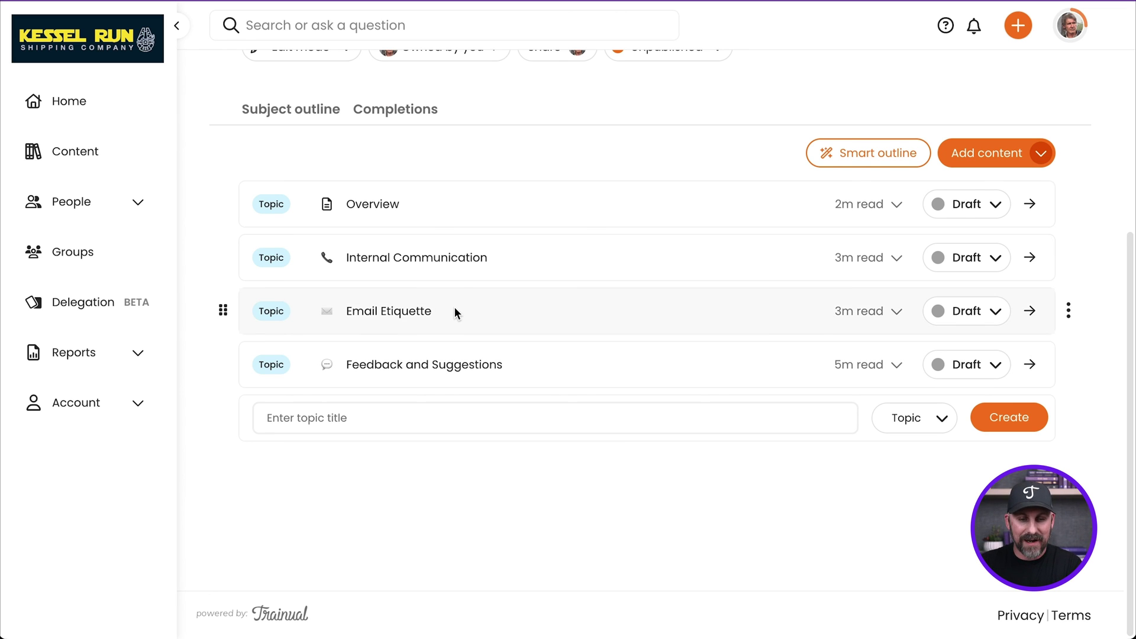
# Step: Drag Email Etiquette above Internal Communication to make it the second topic
pyautogui.moveTo(455, 313); pyautogui.dragTo(477, 291)
pyautogui.moveTo(426, 364); pyautogui.dragTo(545, 340)
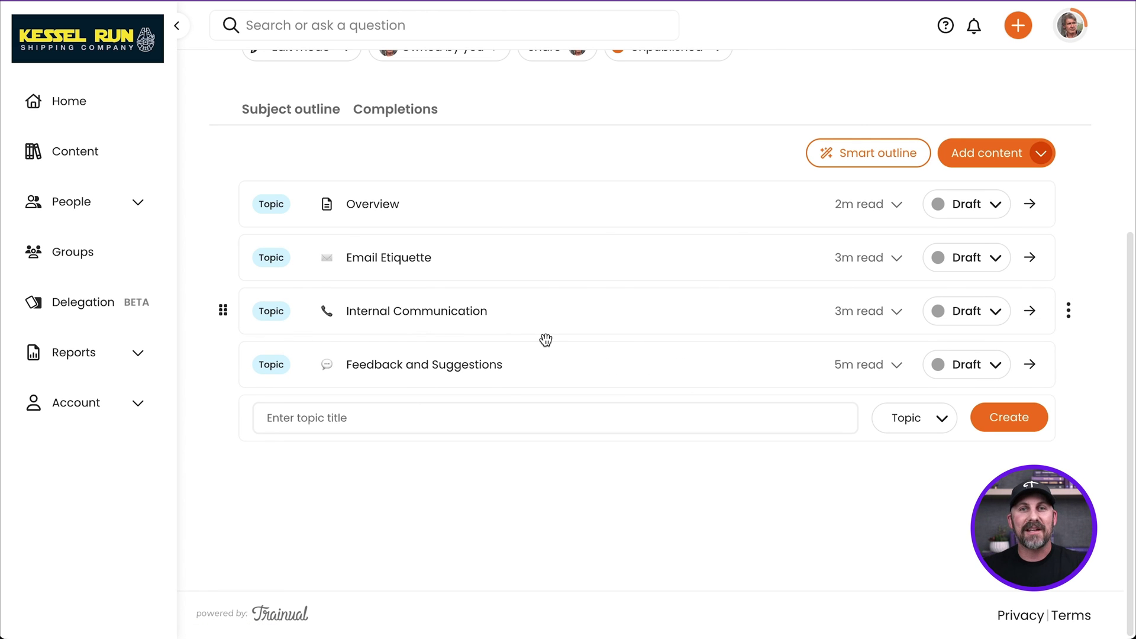